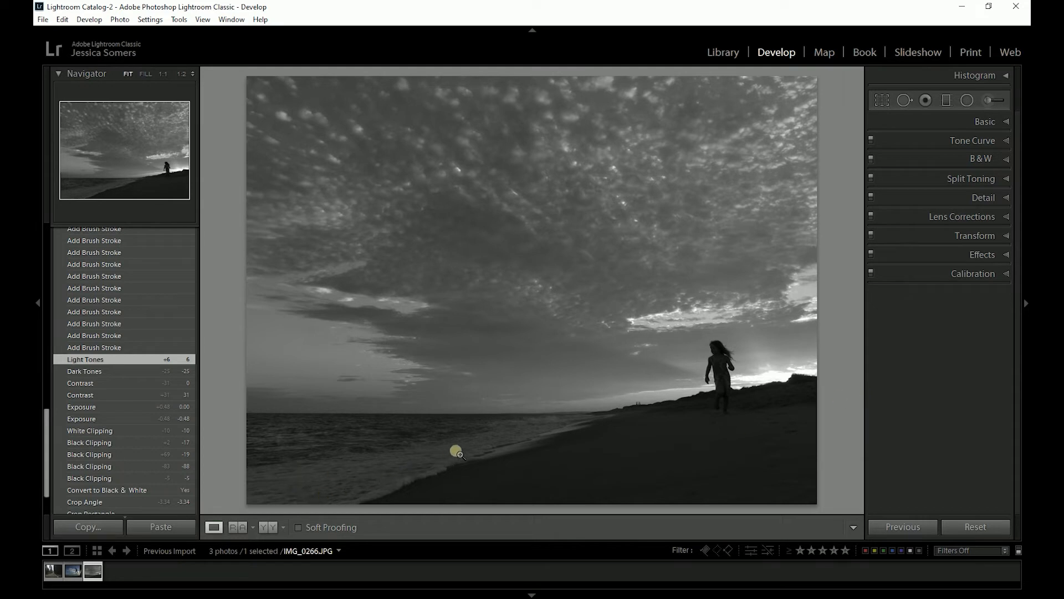
Compare the original and edited beach photo side by side, and return to the single-photo view
{"action": "left_click", "coordinate": [268, 527]}
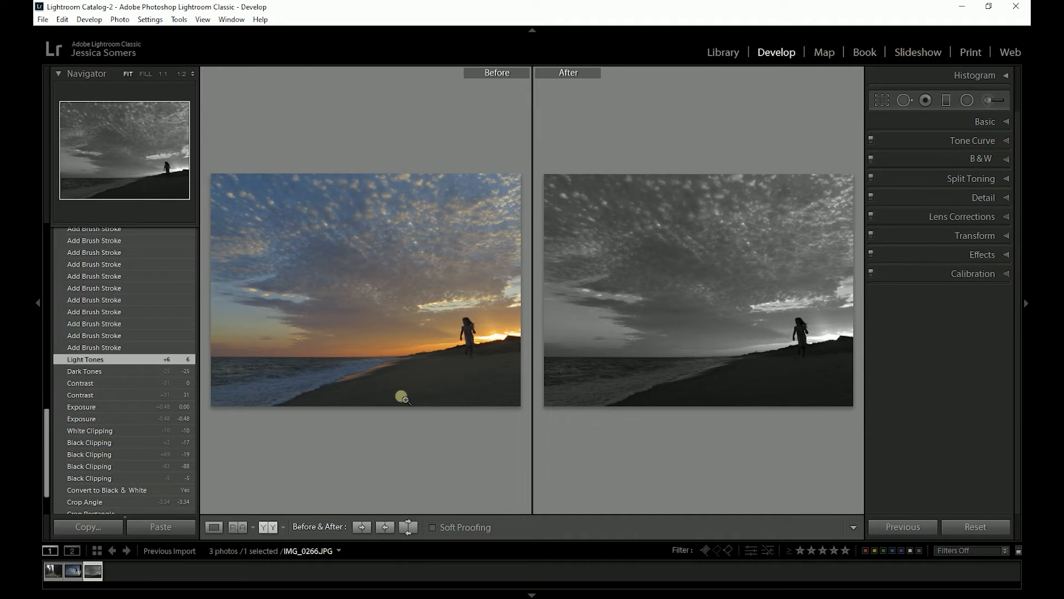
{"action": "left_click", "coordinate": [213, 527]}
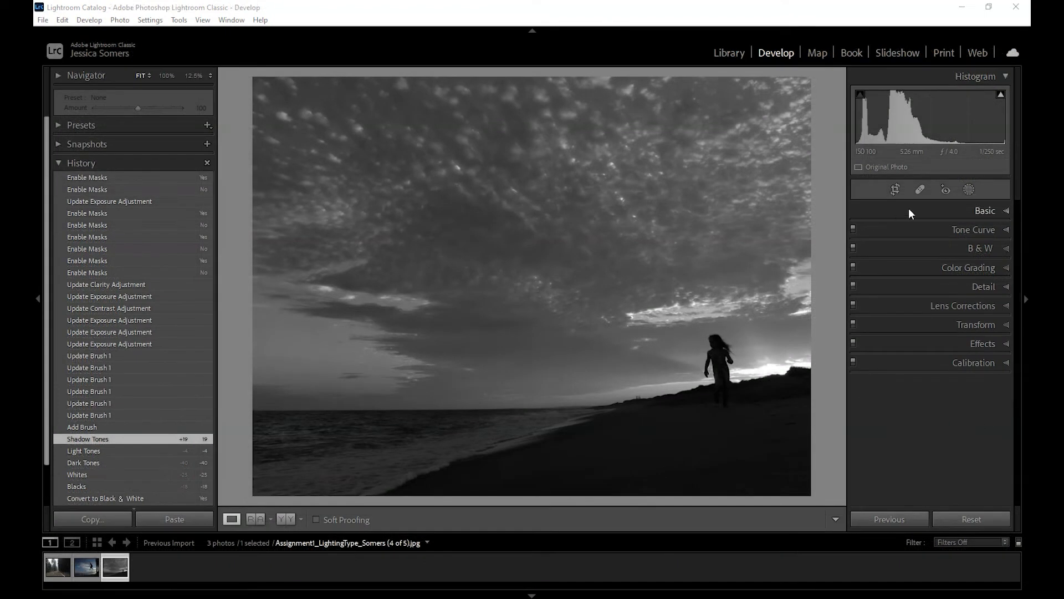
Create a new Brush mask and set the brush size to 6
{"action": "left_click", "coordinate": [970, 189]}
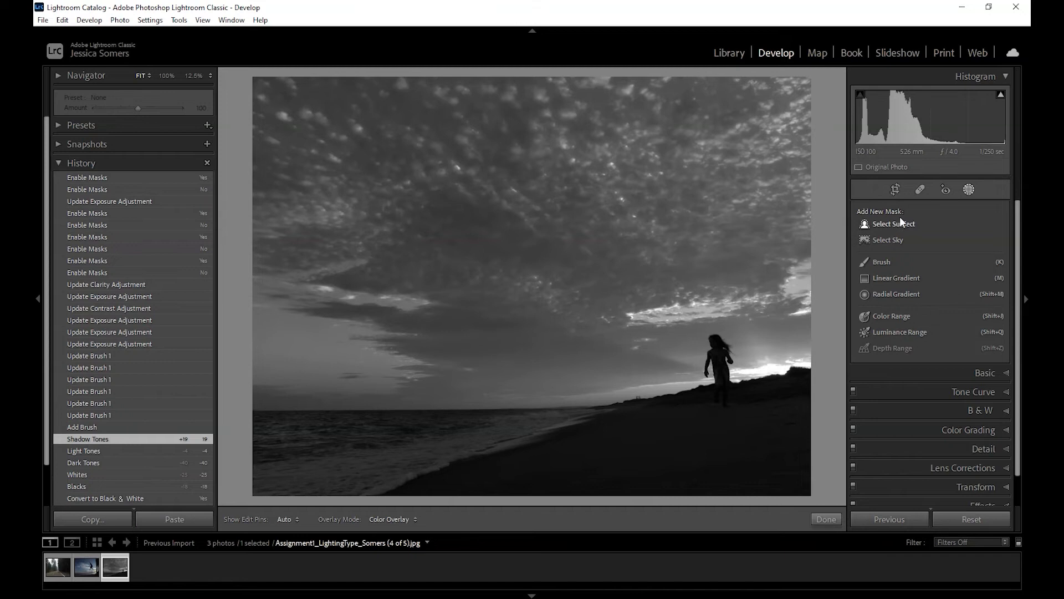
{"action": "left_click", "coordinate": [866, 262]}
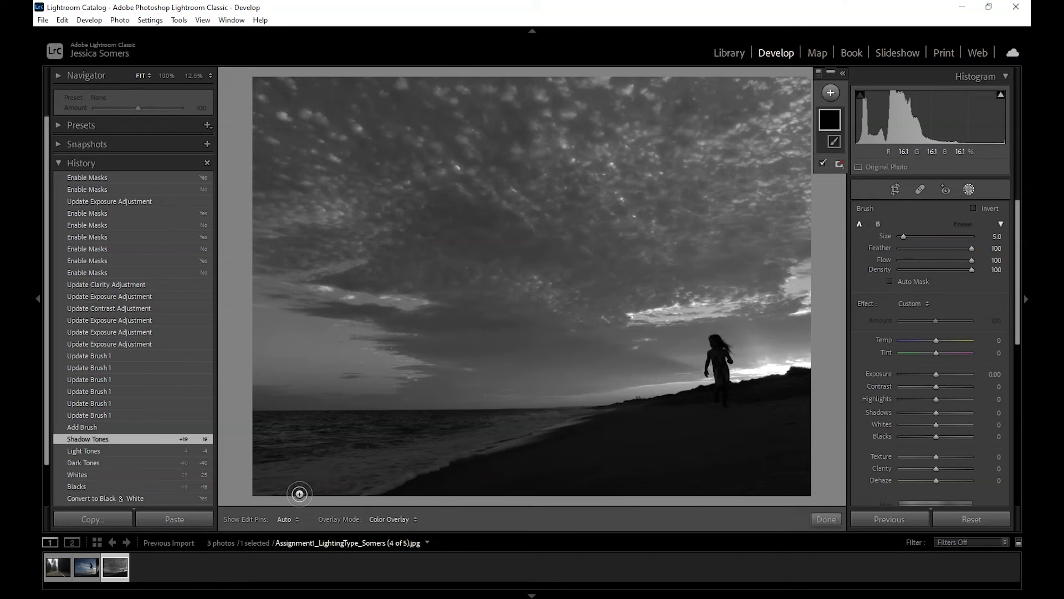
{"action": "mouse_move", "coordinate": [901, 236]}
{"action": "left_mouse_down"}
{"action": "mouse_move", "coordinate": [917, 238]}
{"action": "mouse_move", "coordinate": [905, 242]}
{"action": "left_mouse_up"}
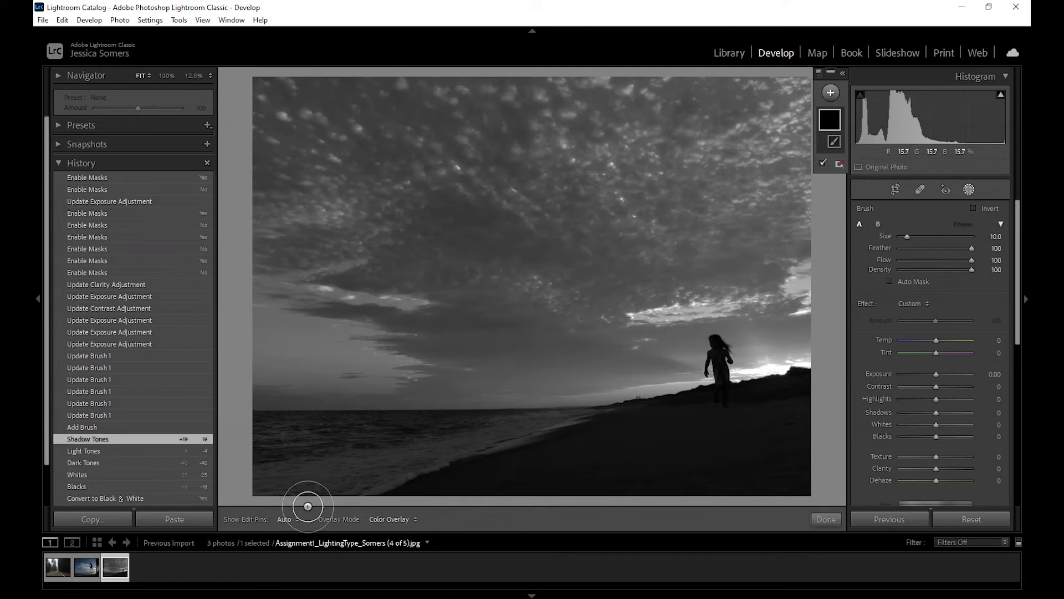
{"action": "scroll", "coordinate": [306, 503], "scroll_direction": "down", "scroll_amount": 5}
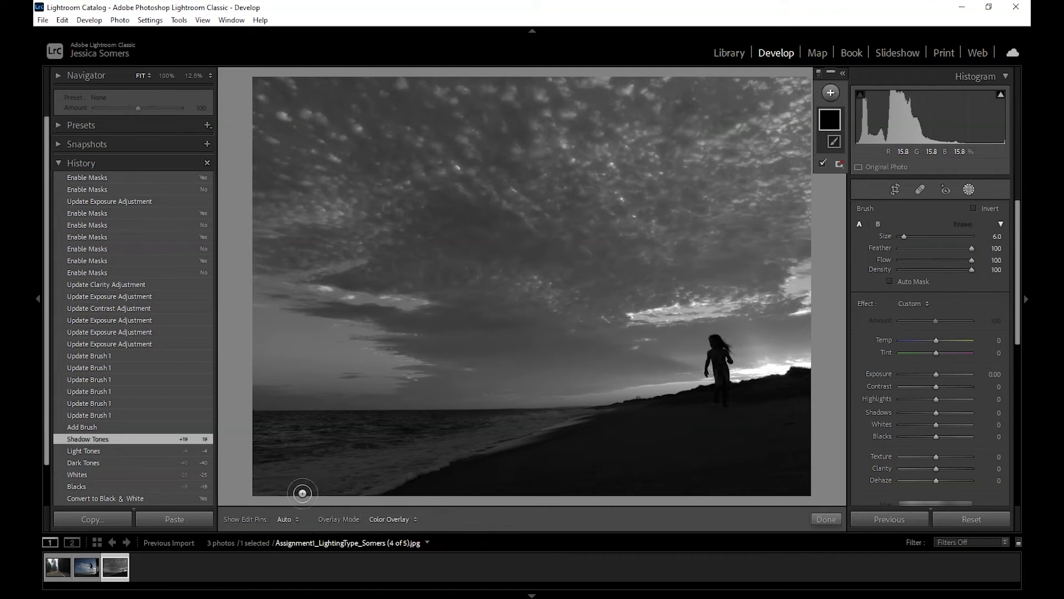
{"action": "scroll", "coordinate": [304, 497], "scroll_direction": "up", "scroll_amount": 2}
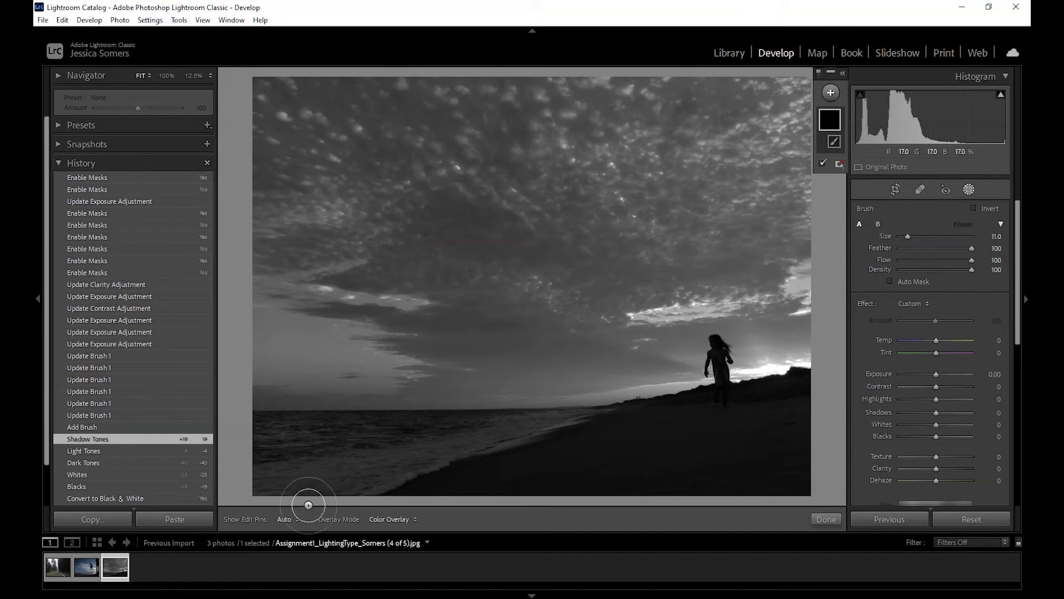
{"action": "scroll", "coordinate": [298, 498], "scroll_direction": "down", "scroll_amount": 1}
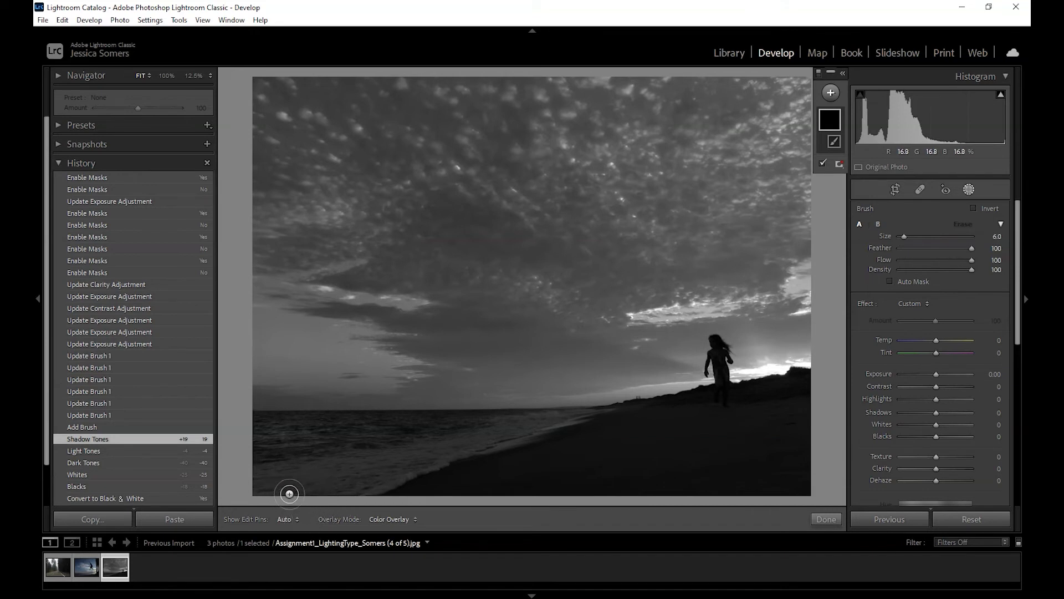
{"action": "scroll", "coordinate": [279, 491], "scroll_direction": "down", "scroll_amount": 1}
Paint the mask over the foamy waves along the shoreline, using a size 1 brush at the narrow far end
{"action": "mouse_move", "coordinate": [279, 491]}
{"action": "left_mouse_down"}
{"action": "mouse_move", "coordinate": [383, 497]}
{"action": "mouse_move", "coordinate": [372, 505]}
{"action": "mouse_move", "coordinate": [438, 476]}
{"action": "mouse_move", "coordinate": [398, 492]}
{"action": "mouse_move", "coordinate": [294, 500]}
{"action": "left_mouse_up"}
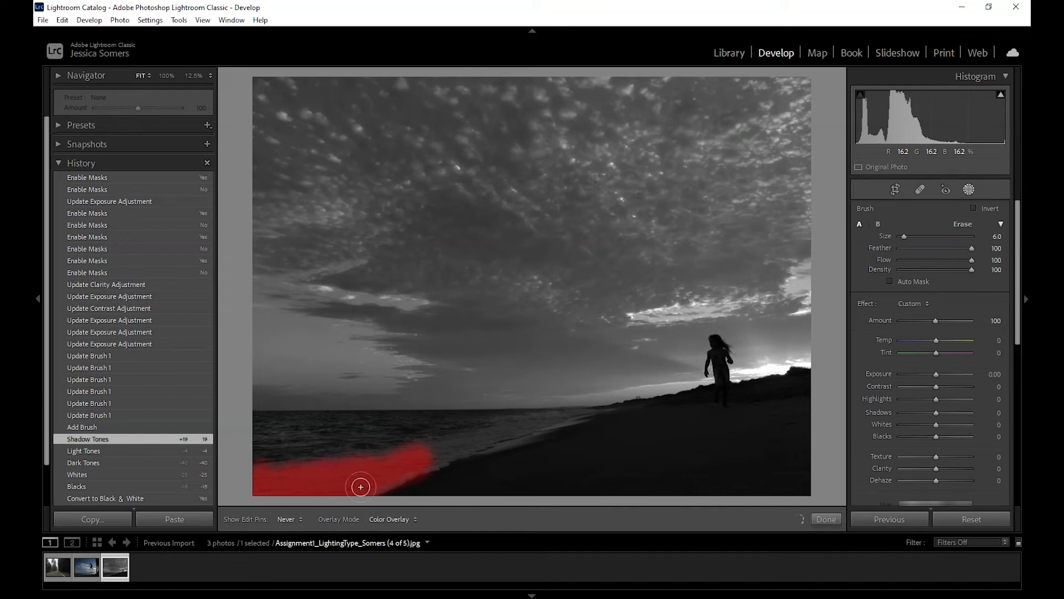
{"action": "mouse_move", "coordinate": [445, 470]}
{"action": "left_mouse_down"}
{"action": "mouse_move", "coordinate": [354, 503]}
{"action": "mouse_move", "coordinate": [283, 511]}
{"action": "left_mouse_up"}
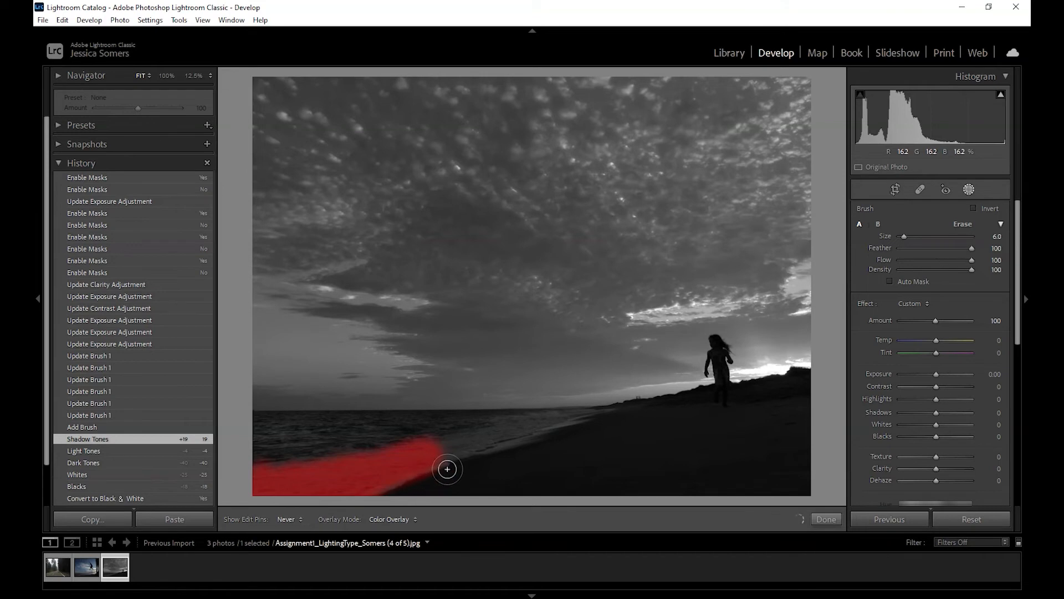
{"action": "left_click_drag", "start_coordinate": [450, 466], "coordinate": [487, 441]}
{"action": "left_click_drag", "start_coordinate": [490, 445], "coordinate": [444, 451]}
{"action": "left_click_drag", "start_coordinate": [444, 451], "coordinate": [579, 421]}
{"action": "scroll", "coordinate": [563, 429], "scroll_direction": "down", "scroll_amount": 2}
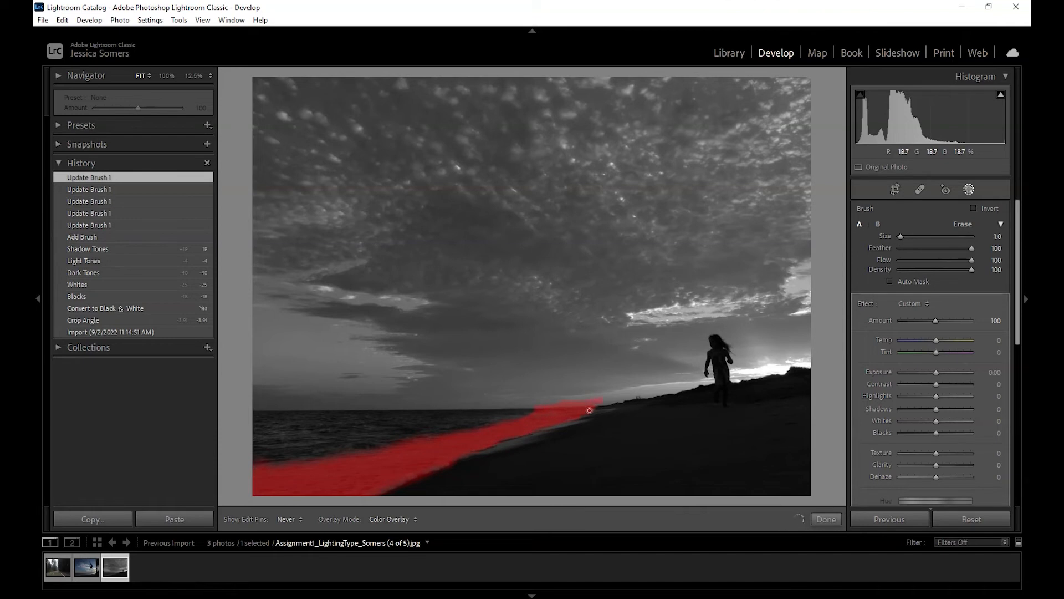
{"action": "left_click_drag", "start_coordinate": [584, 412], "coordinate": [604, 406]}
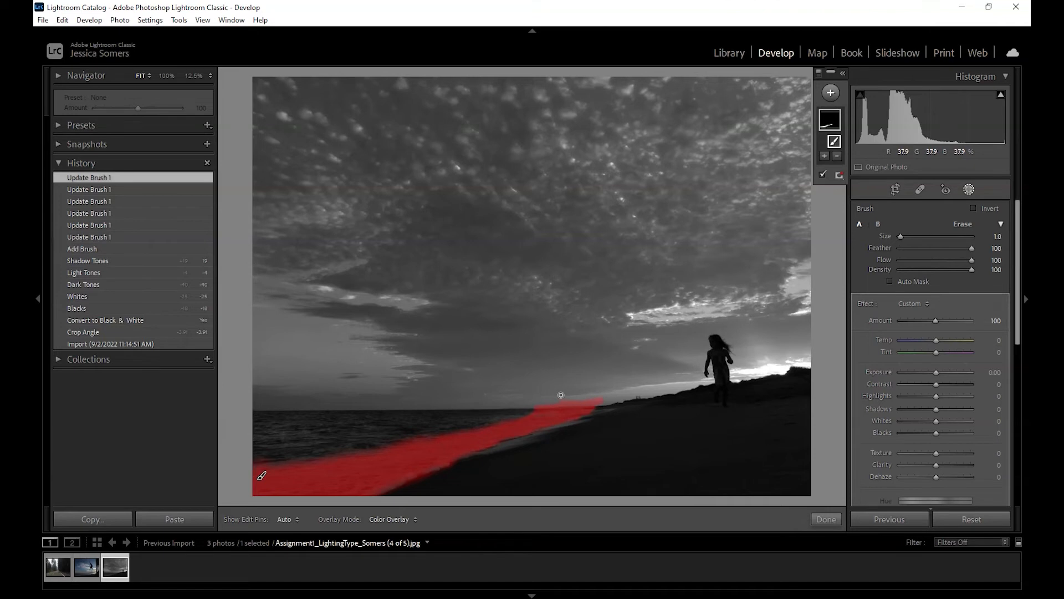
Erase the mask overspill along the horizon and shoreline edges with a size 5 eraser
{"action": "key", "text": "alt"}
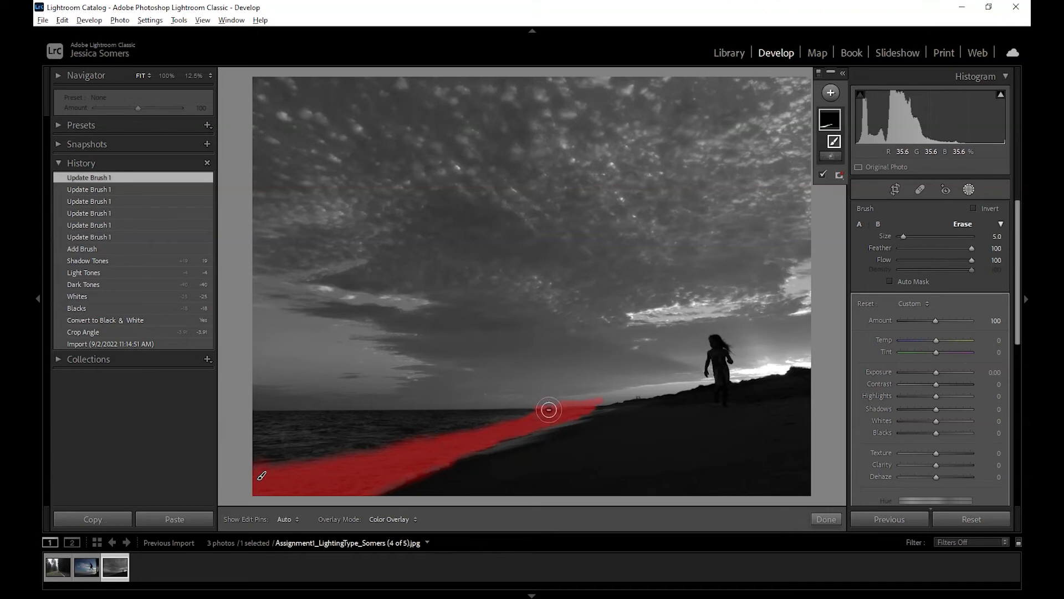
{"action": "key", "text": "h"}
{"action": "mouse_move", "coordinate": [563, 409]}
{"action": "left_mouse_down"}
{"action": "mouse_move", "coordinate": [617, 405]}
{"action": "mouse_move", "coordinate": [557, 410]}
{"action": "mouse_move", "coordinate": [621, 411]}
{"action": "mouse_move", "coordinate": [585, 410]}
{"action": "left_mouse_up"}
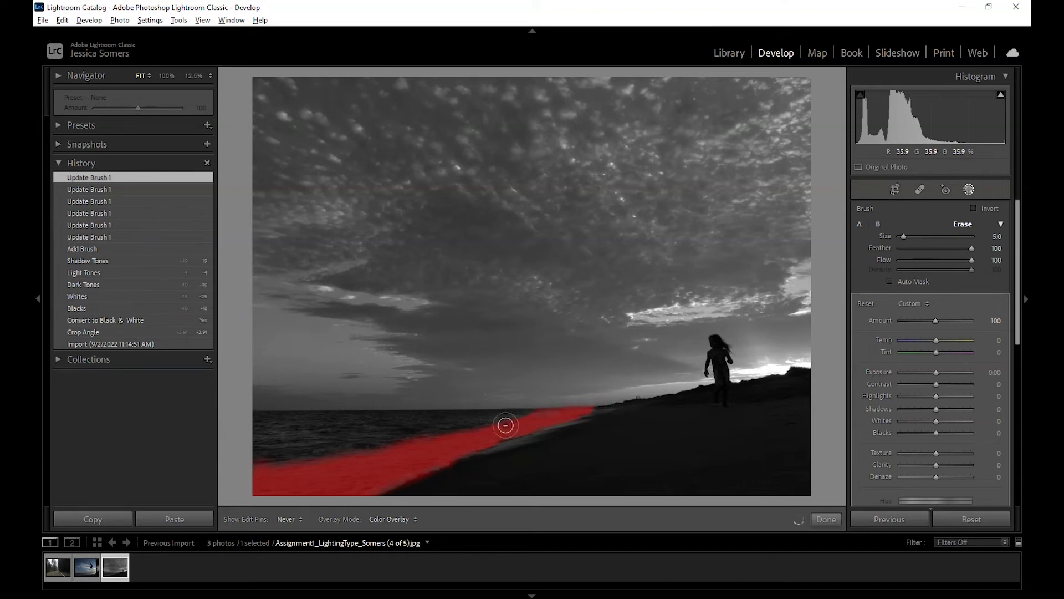
{"action": "left_click", "coordinate": [256, 476]}
{"action": "key", "text": "h"}
{"action": "key", "text": "h"}
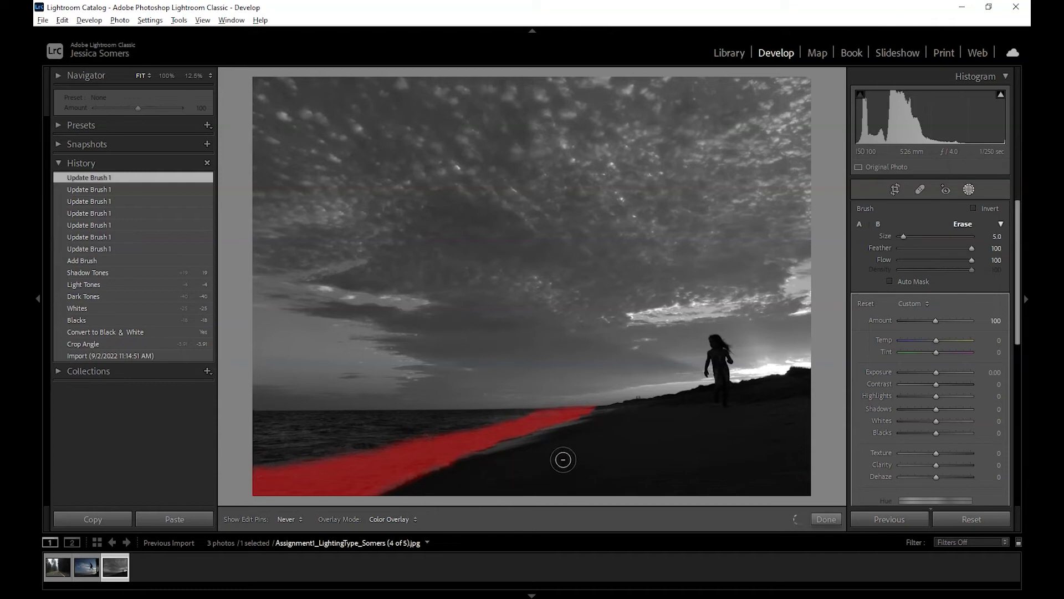
{"action": "mouse_move", "coordinate": [619, 436]}
{"action": "left_mouse_down"}
{"action": "mouse_move", "coordinate": [606, 435]}
{"action": "mouse_move", "coordinate": [629, 430]}
{"action": "mouse_move", "coordinate": [609, 443]}
{"action": "left_mouse_up"}
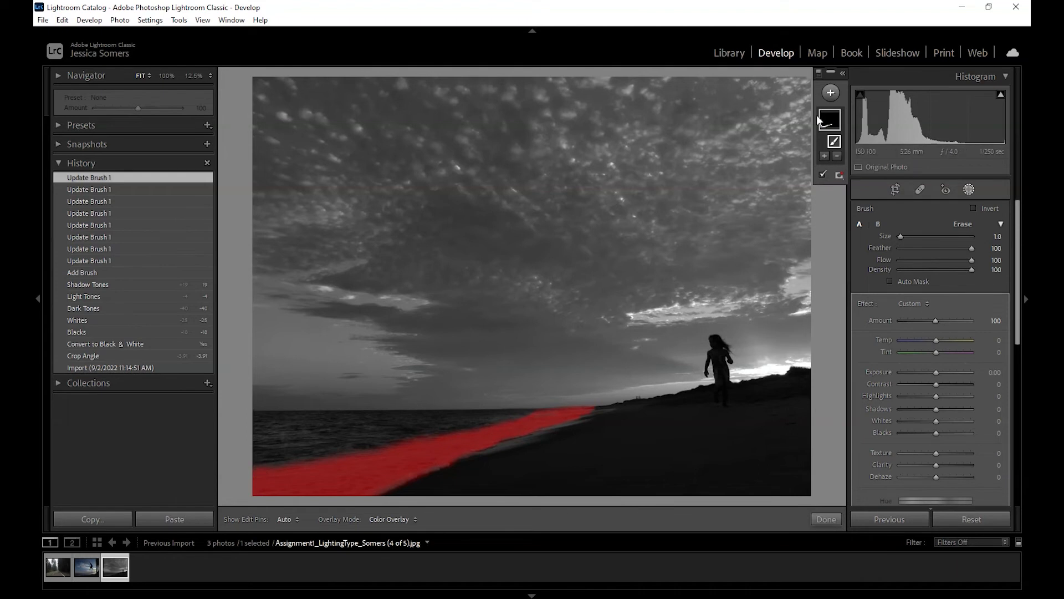
Hide the mask overlay and set the wave mask's Exposure to 0.30, Contrast to 16 and Clarity to 21
{"action": "left_click", "coordinate": [822, 175]}
{"action": "left_click", "coordinate": [823, 175]}
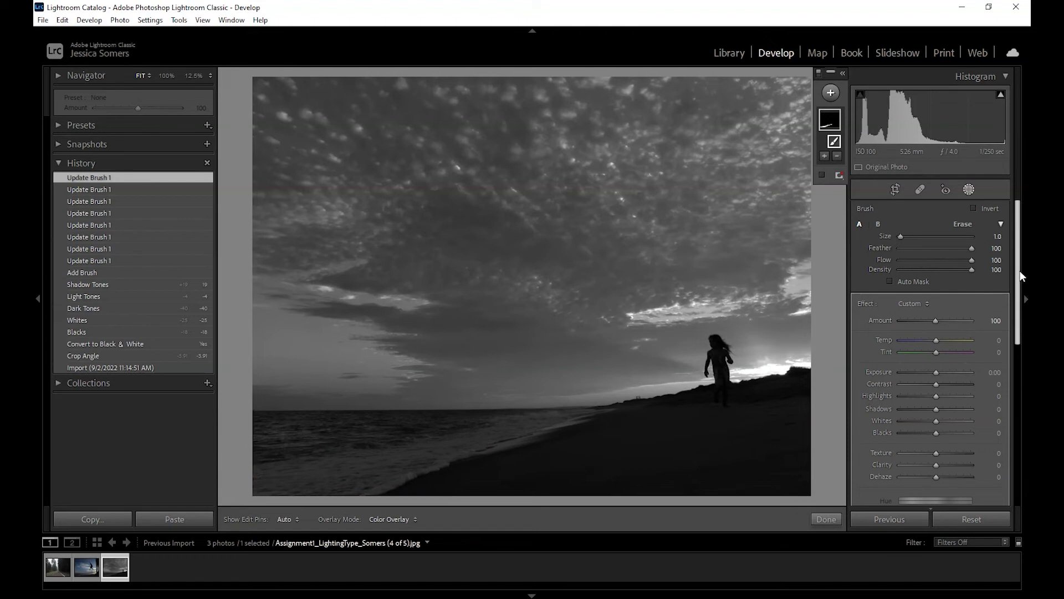
{"action": "scroll", "coordinate": [1023, 277], "scroll_direction": "down", "scroll_amount": 3}
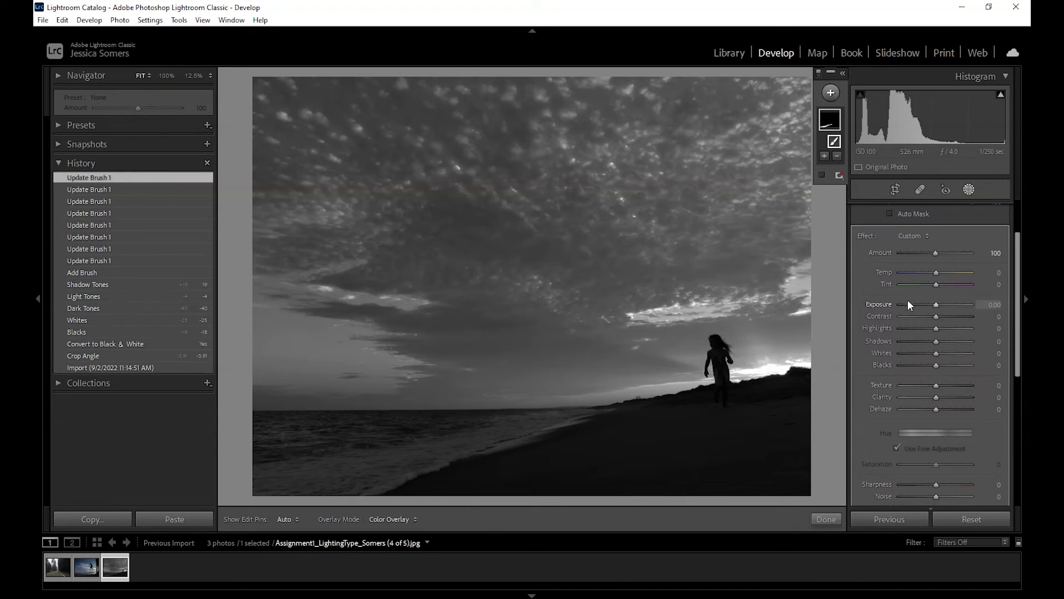
{"action": "mouse_move", "coordinate": [935, 305]}
{"action": "left_mouse_down"}
{"action": "mouse_move", "coordinate": [970, 298]}
{"action": "mouse_move", "coordinate": [922, 305]}
{"action": "mouse_move", "coordinate": [939, 303]}
{"action": "left_mouse_up"}
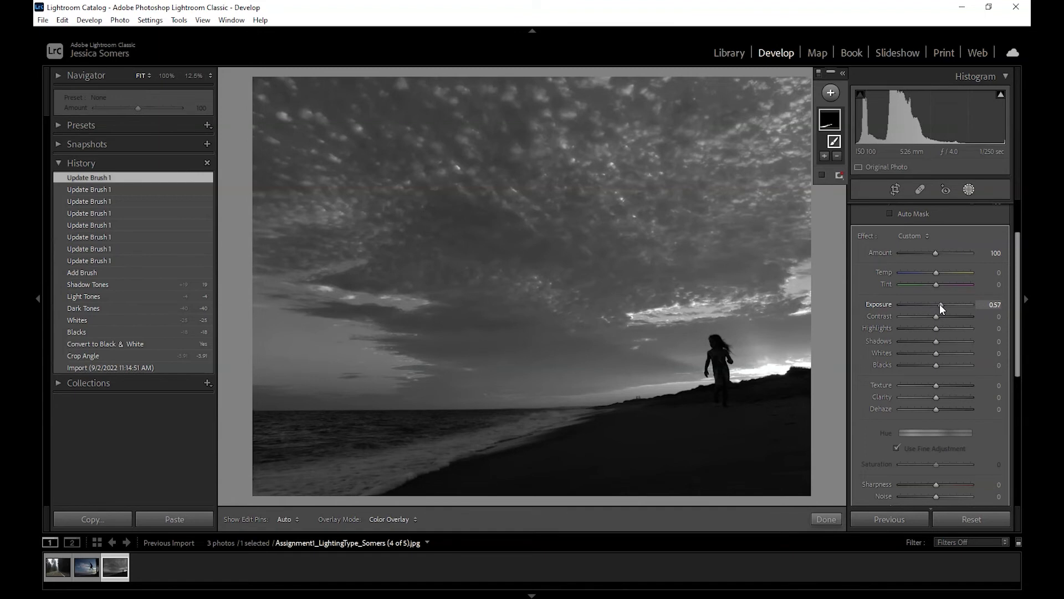
{"action": "left_click_drag", "start_coordinate": [940, 304], "coordinate": [939, 304]}
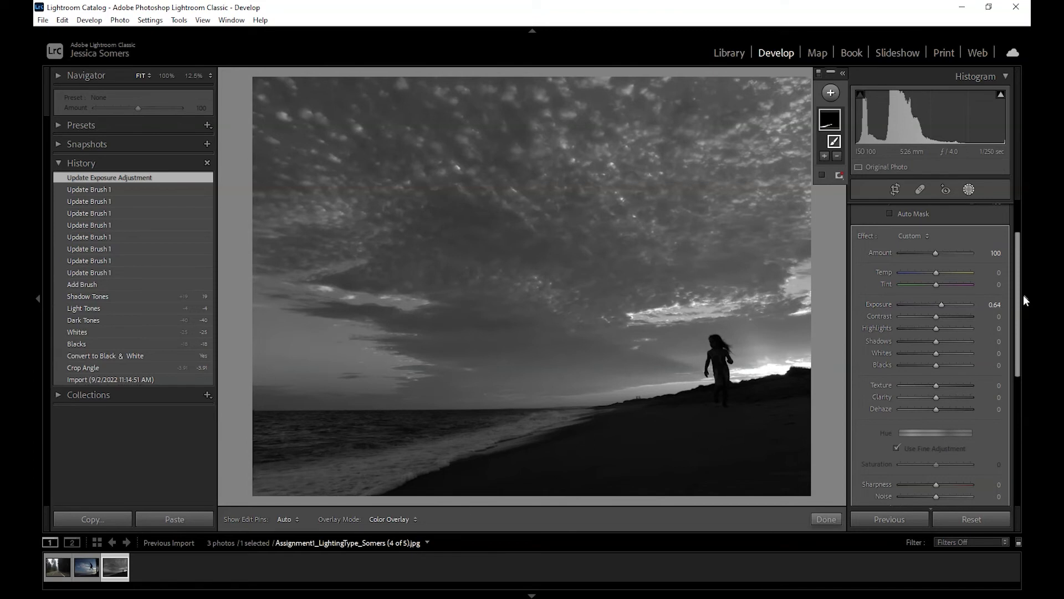
{"action": "left_click_drag", "start_coordinate": [941, 302], "coordinate": [936, 305]}
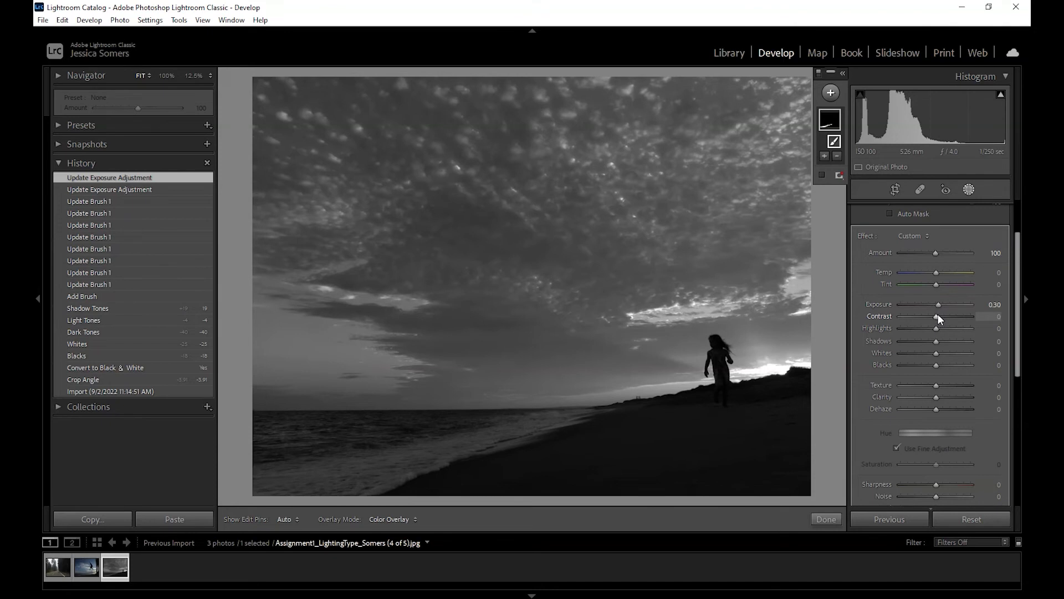
{"action": "left_click_drag", "start_coordinate": [939, 315], "coordinate": [942, 315]}
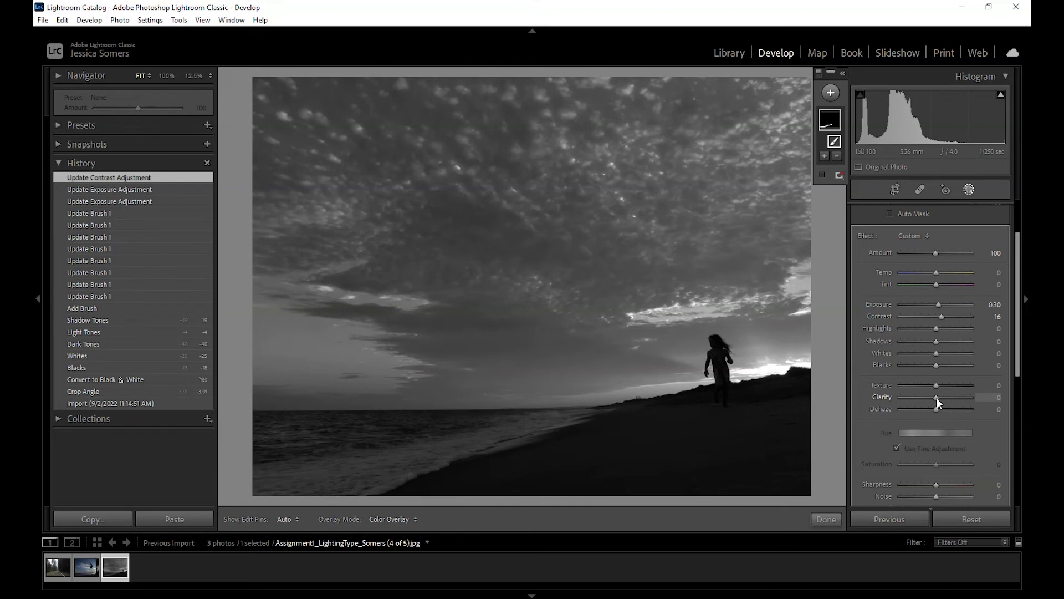
{"action": "left_click_drag", "start_coordinate": [941, 397], "coordinate": [940, 397]}
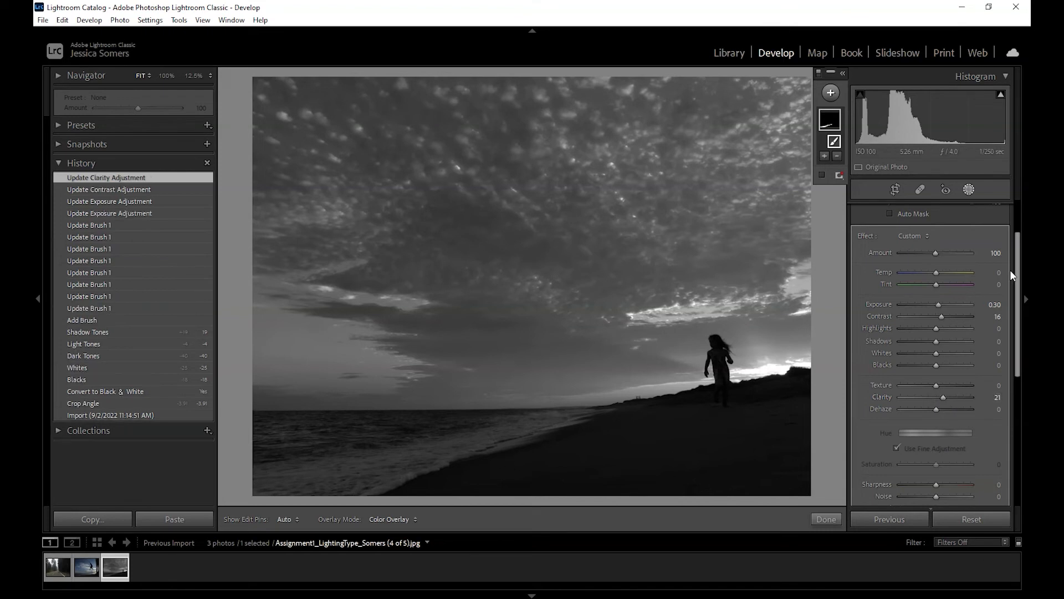
Switch the masks off and on repeatedly to compare the waves with and without the adjustments
{"action": "left_click_drag", "start_coordinate": [1021, 257], "coordinate": [1023, 341]}
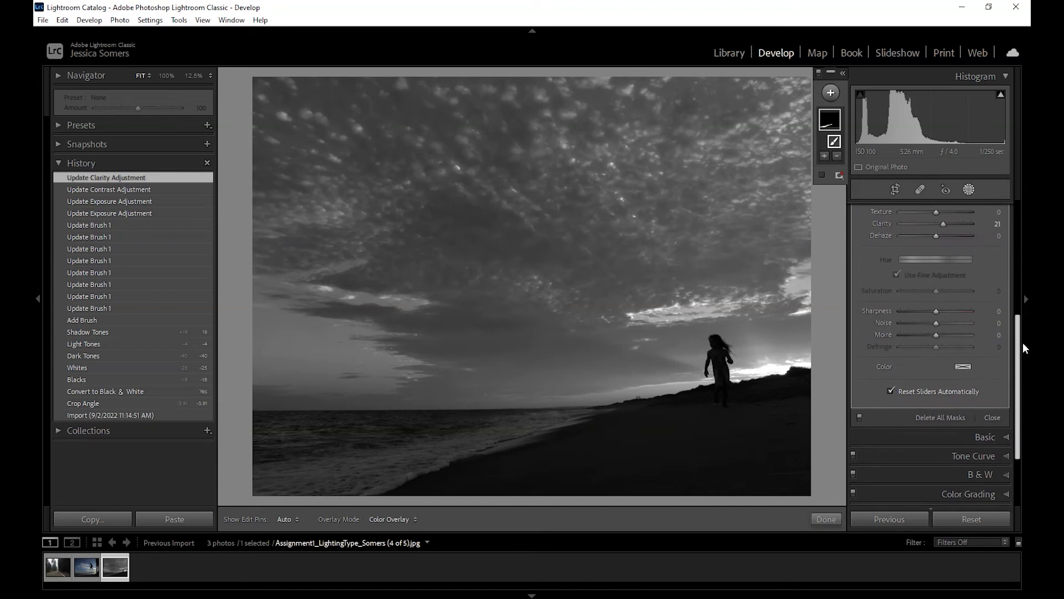
{"action": "left_click", "coordinate": [859, 416]}
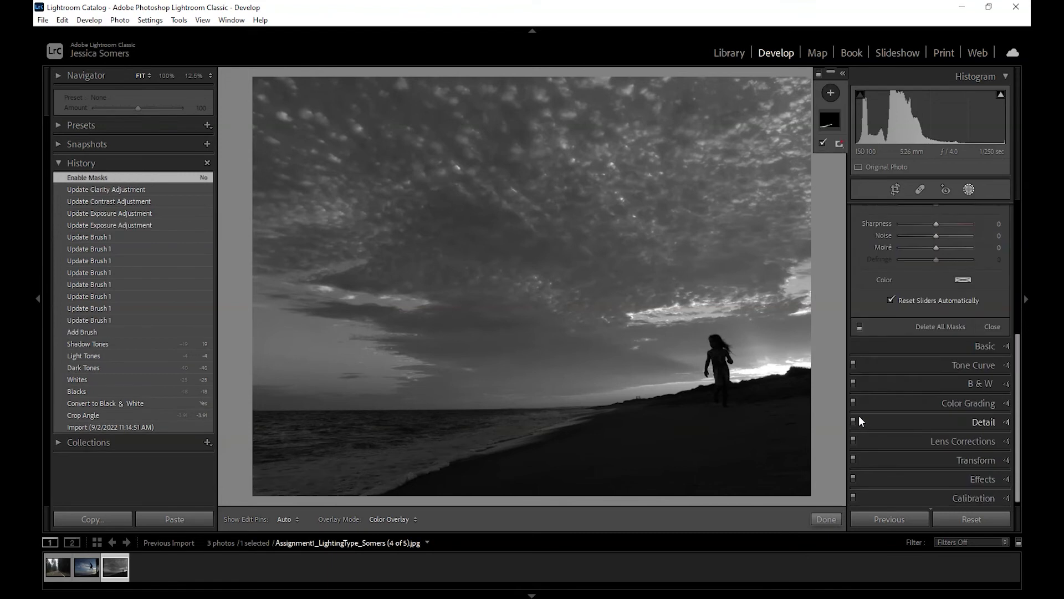
{"action": "left_click", "coordinate": [860, 326]}
{"action": "left_click", "coordinate": [860, 327]}
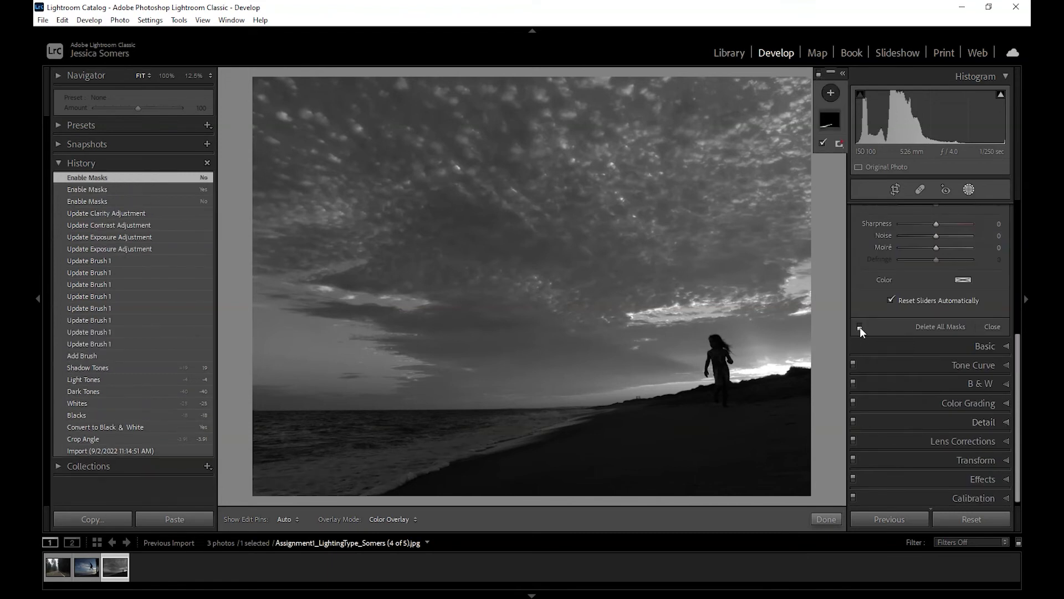
{"action": "left_click", "coordinate": [860, 327]}
{"action": "left_click", "coordinate": [860, 327]}
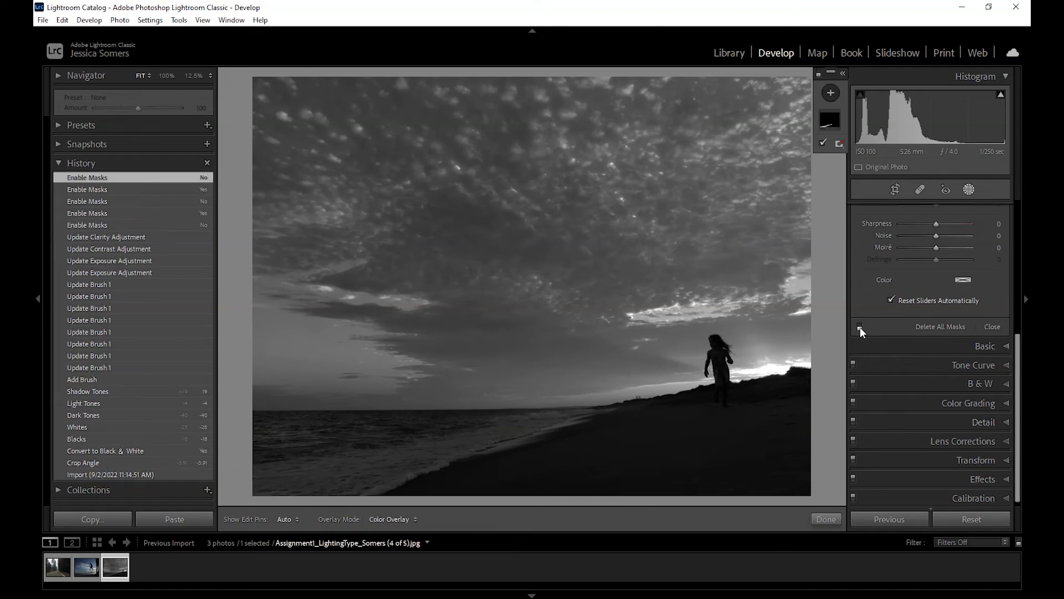
{"action": "left_click", "coordinate": [860, 327]}
Reselect the wave mask from its edit pin and slightly lower its Exposure
{"action": "scroll", "coordinate": [1000, 274], "scroll_direction": "up", "scroll_amount": 5}
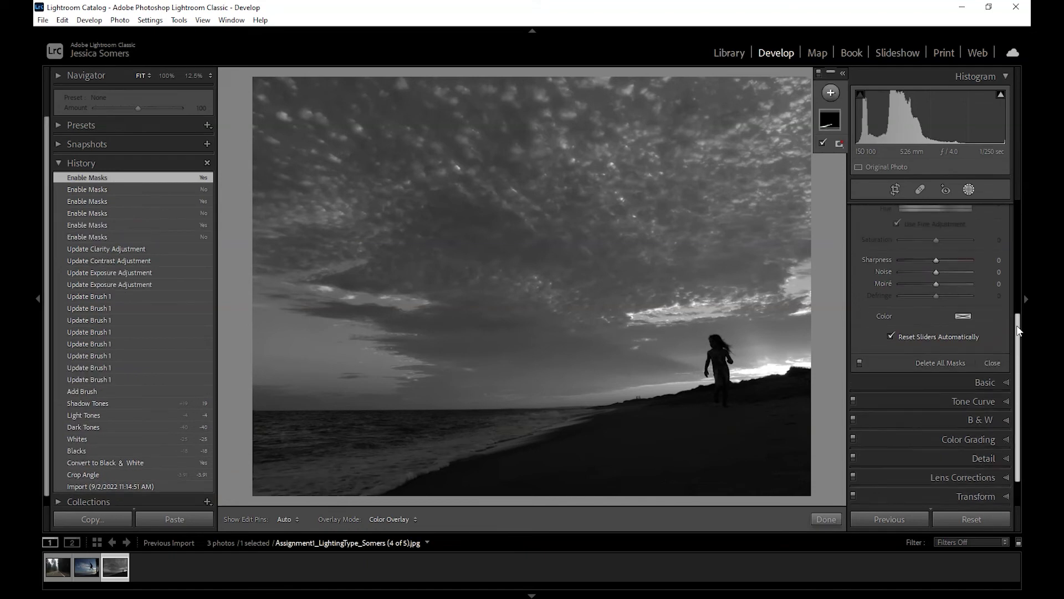
{"action": "scroll", "coordinate": [1008, 231], "scroll_direction": "up", "scroll_amount": 2}
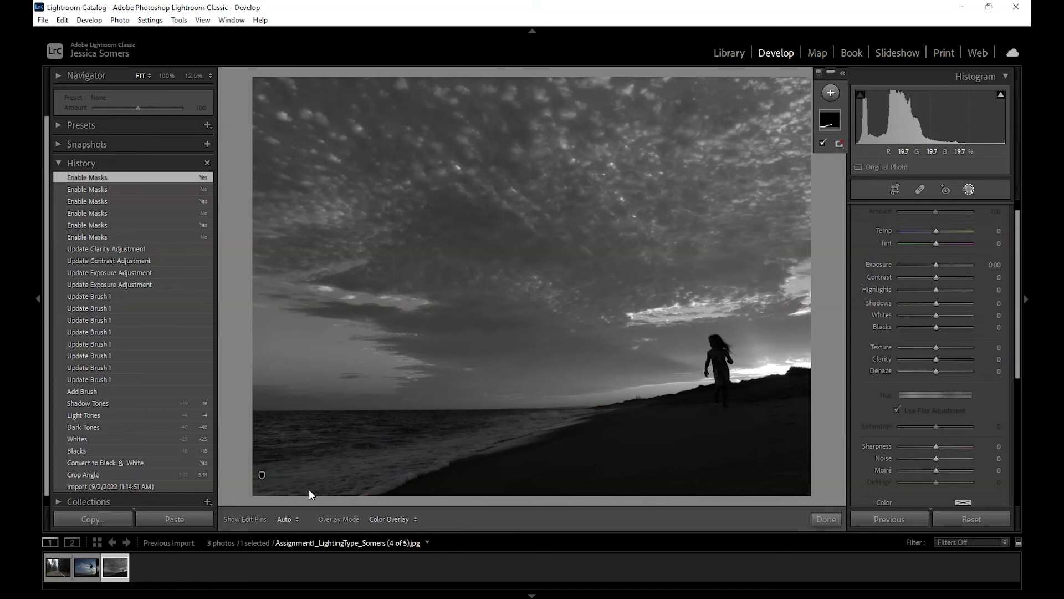
{"action": "left_click", "coordinate": [262, 475]}
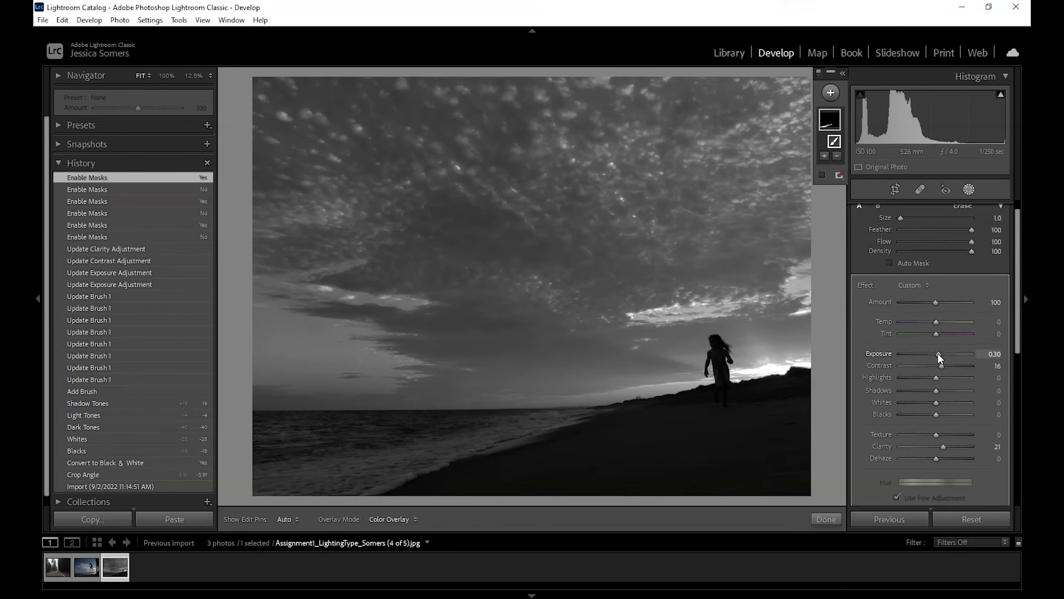
{"action": "left_click_drag", "start_coordinate": [937, 354], "coordinate": [936, 354]}
Switch the masks off and back on to check the reduced exposure on the waves
{"action": "left_click_drag", "start_coordinate": [1017, 332], "coordinate": [1022, 423]}
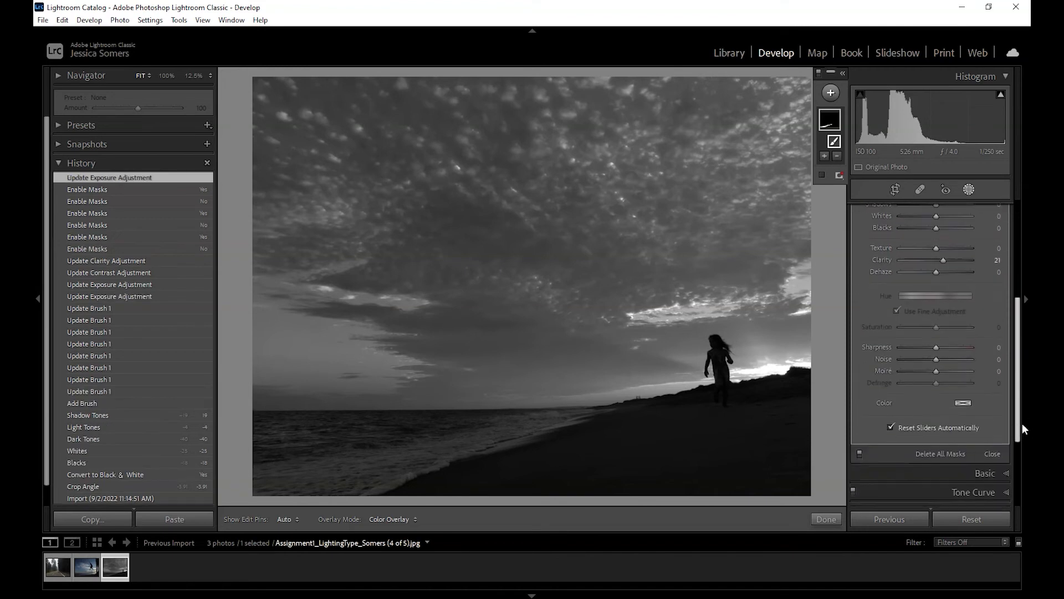
{"action": "left_click", "coordinate": [859, 452]}
{"action": "left_click", "coordinate": [859, 363]}
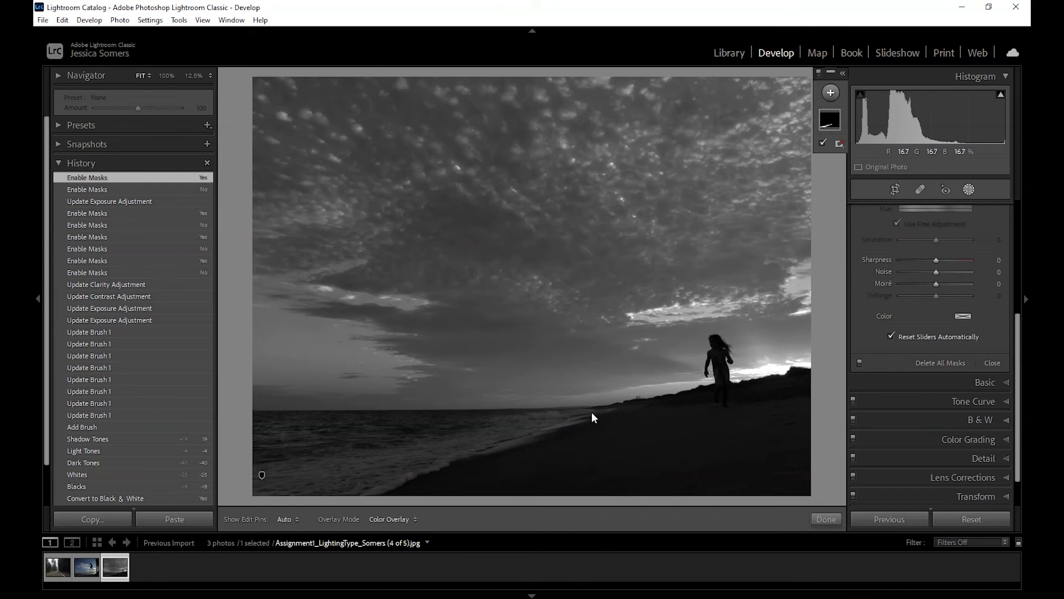
Add a new brush mask and paint it along the strip of sand beside the waves, up to the horizon
{"action": "left_click", "coordinate": [564, 421]}
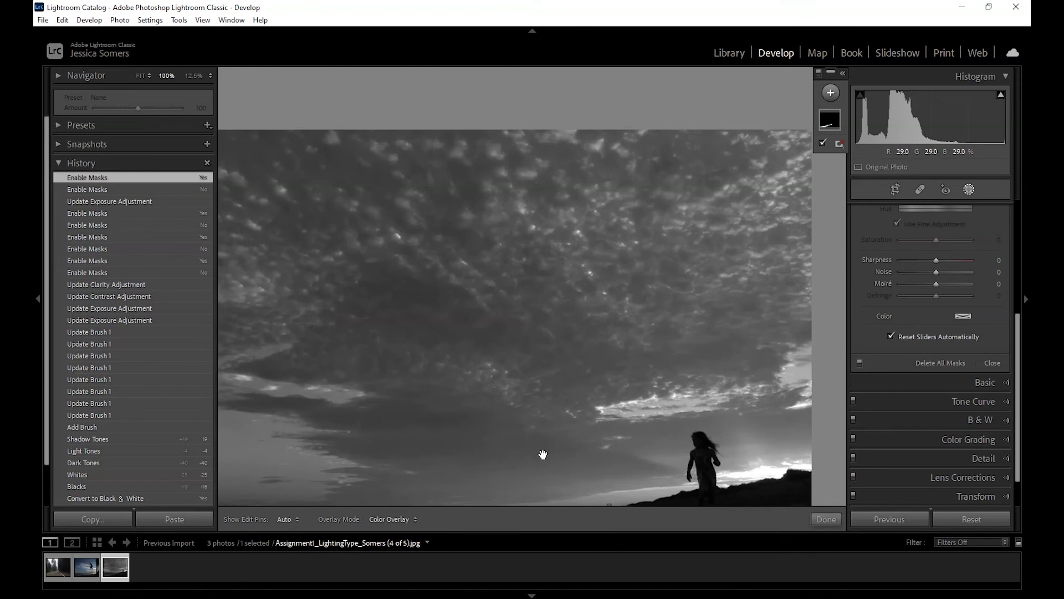
{"action": "left_click_drag", "start_coordinate": [493, 461], "coordinate": [466, 360]}
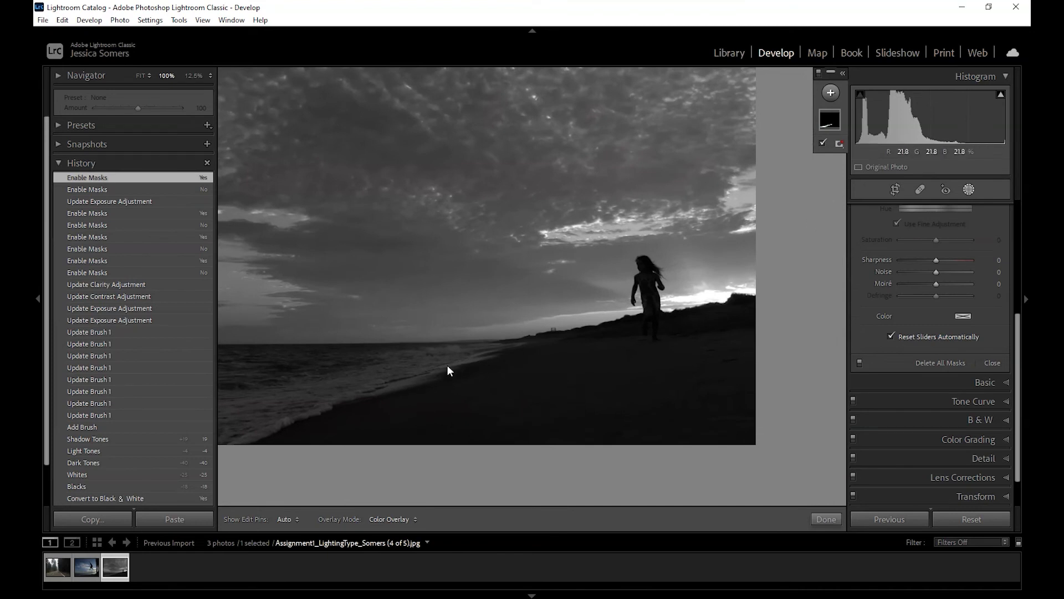
{"action": "left_click", "coordinate": [832, 94]}
{"action": "left_click", "coordinate": [833, 154]}
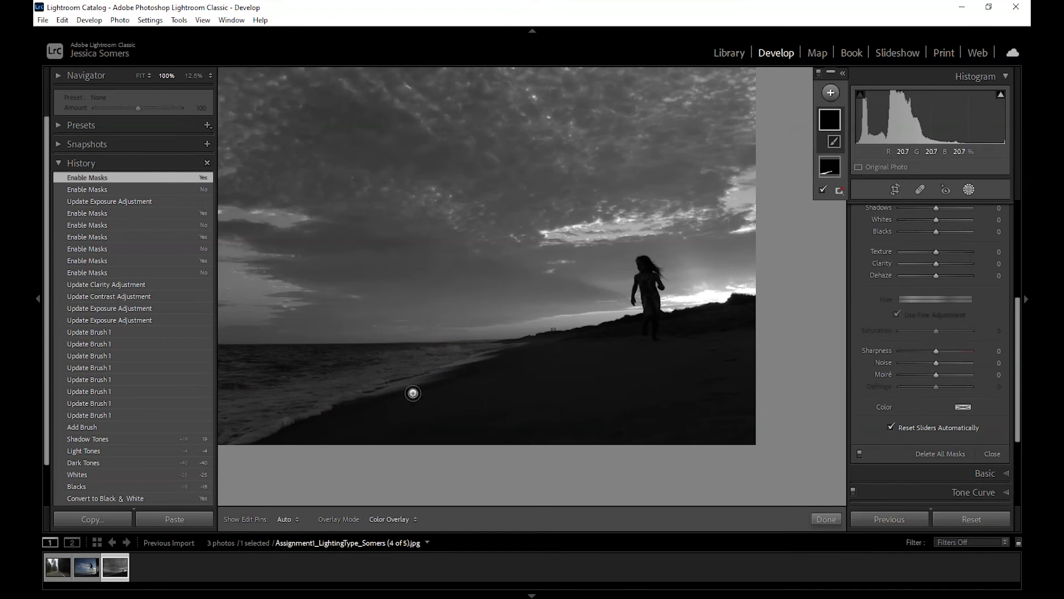
{"action": "mouse_move", "coordinate": [410, 392]}
{"action": "left_mouse_down"}
{"action": "mouse_move", "coordinate": [377, 397]}
{"action": "mouse_move", "coordinate": [532, 351]}
{"action": "left_mouse_up"}
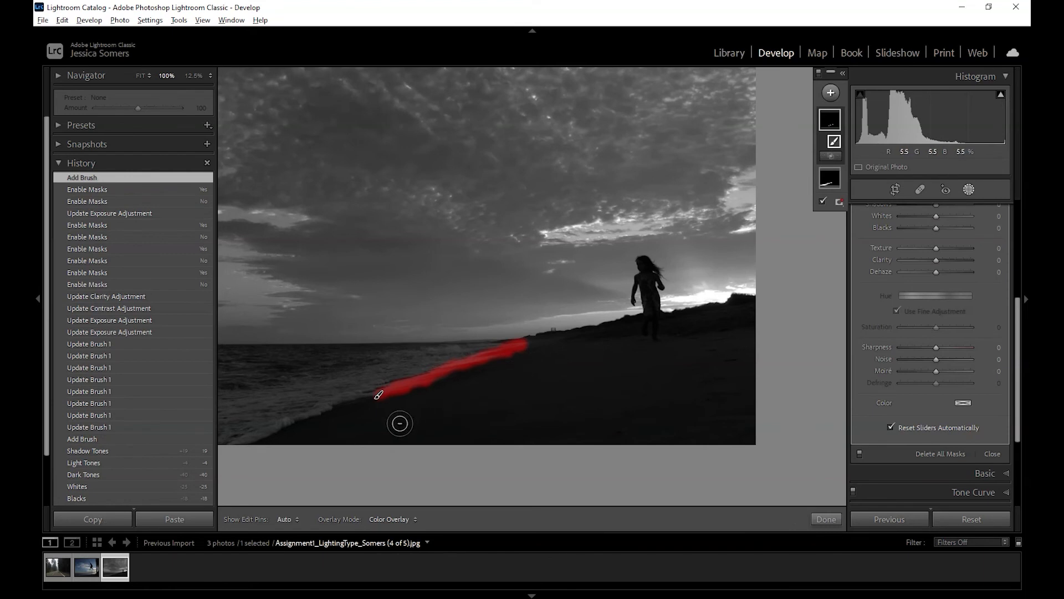
Erase the excess along the lower edge of the new shoreline mask, keeping it off the darker sand
{"action": "key", "text": "h"}
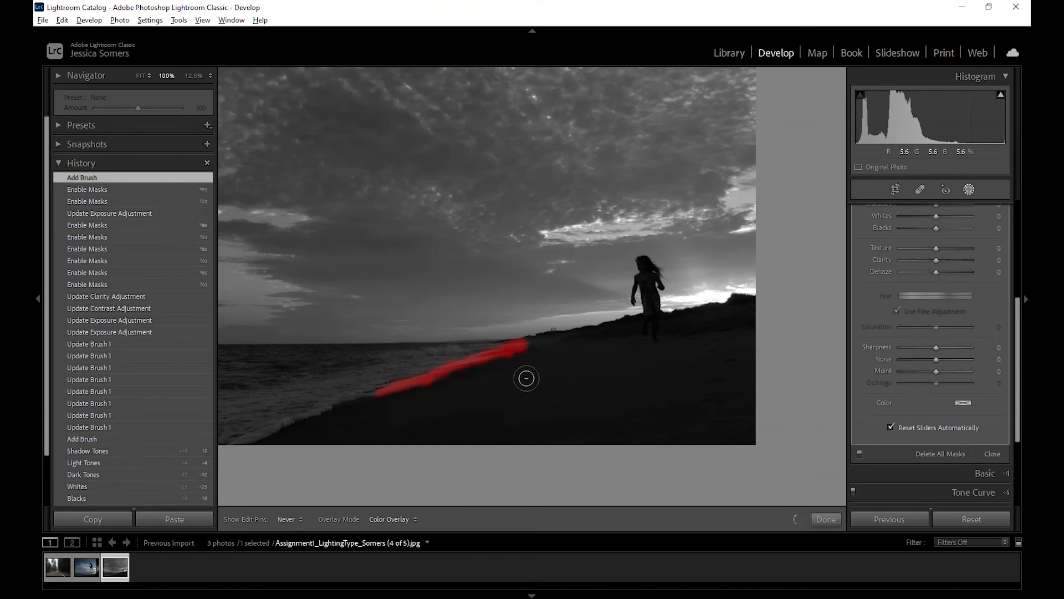
{"action": "mouse_move", "coordinate": [535, 375]}
{"action": "left_mouse_down"}
{"action": "mouse_move", "coordinate": [435, 413]}
{"action": "mouse_move", "coordinate": [444, 408]}
{"action": "left_mouse_up"}
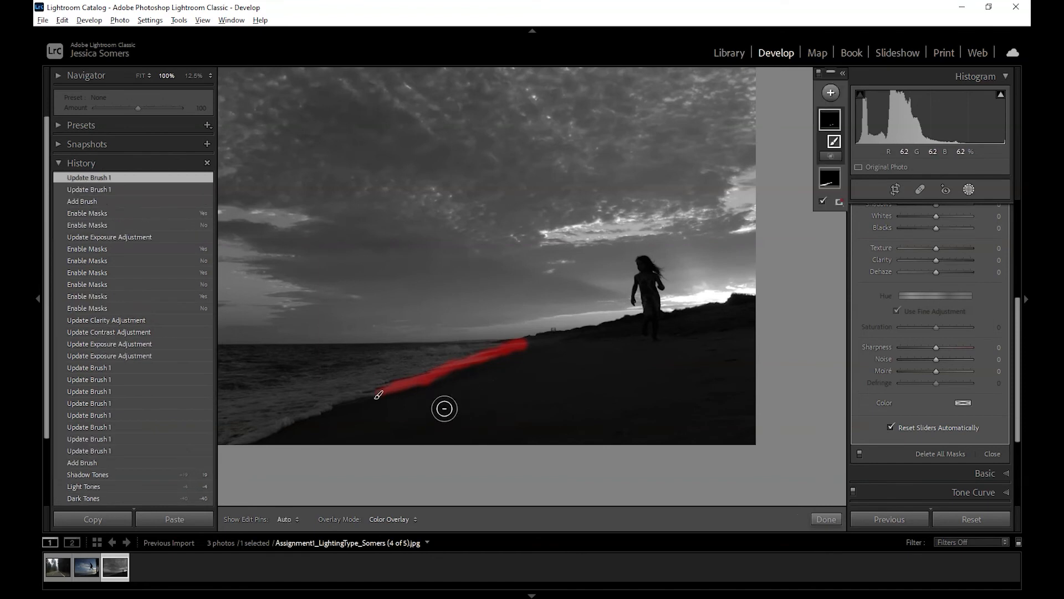
{"action": "scroll", "coordinate": [444, 408], "scroll_direction": "down", "scroll_amount": 4}
{"action": "key", "text": "h"}
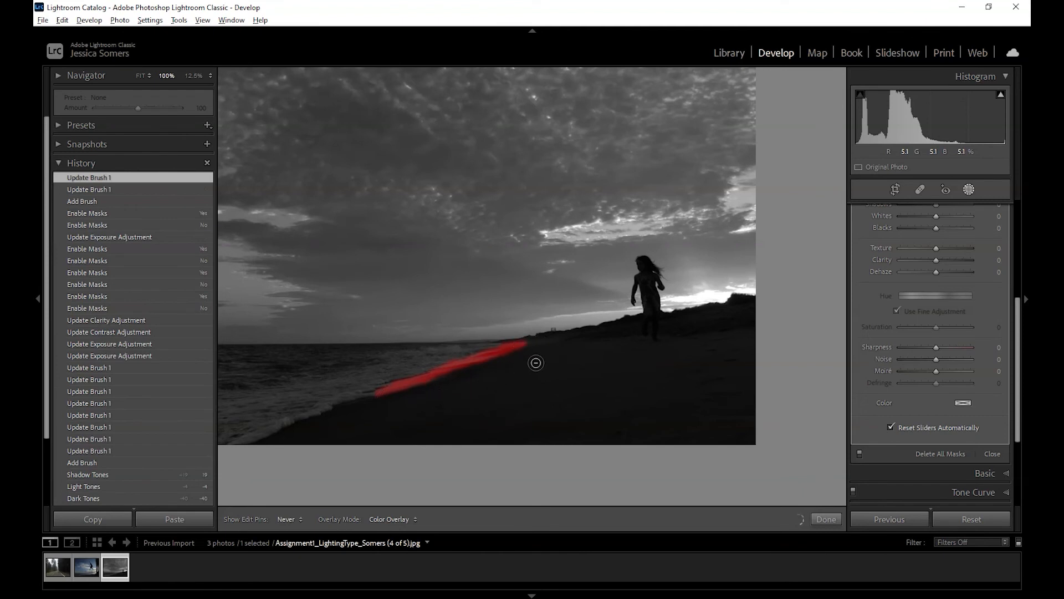
{"action": "mouse_move", "coordinate": [530, 368]}
{"action": "left_mouse_down"}
{"action": "mouse_move", "coordinate": [464, 397]}
{"action": "mouse_move", "coordinate": [451, 362]}
{"action": "mouse_move", "coordinate": [440, 375]}
{"action": "left_mouse_up"}
{"action": "key", "text": "h"}
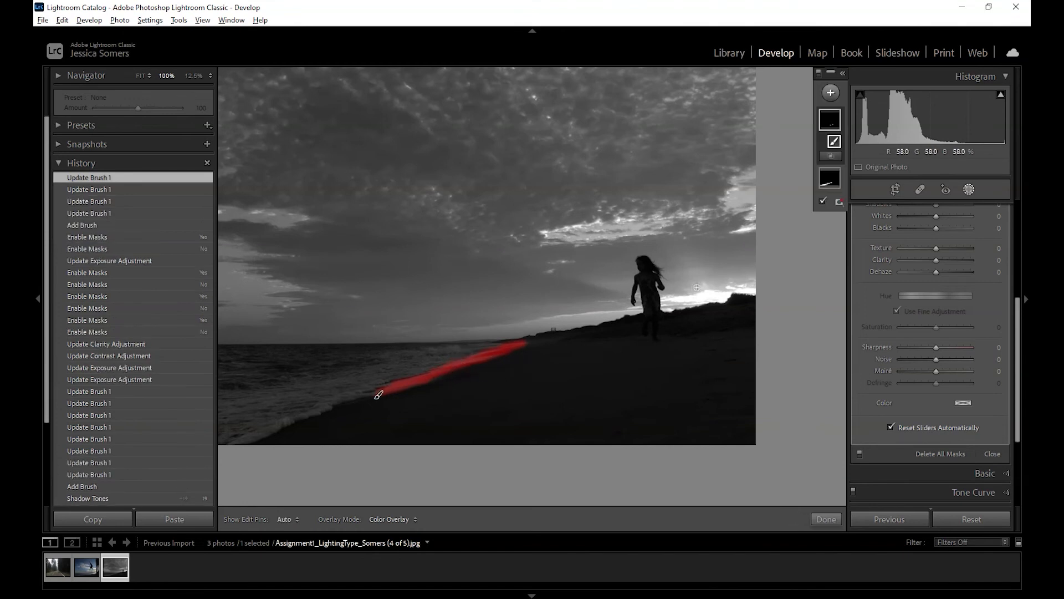
Hide the mask overlay and set the shoreline sand mask's Exposure to 0.23
{"action": "left_click", "coordinate": [823, 200]}
{"action": "left_click_drag", "start_coordinate": [1018, 337], "coordinate": [1018, 277]}
{"action": "left_click_drag", "start_coordinate": [938, 295], "coordinate": [943, 296]}
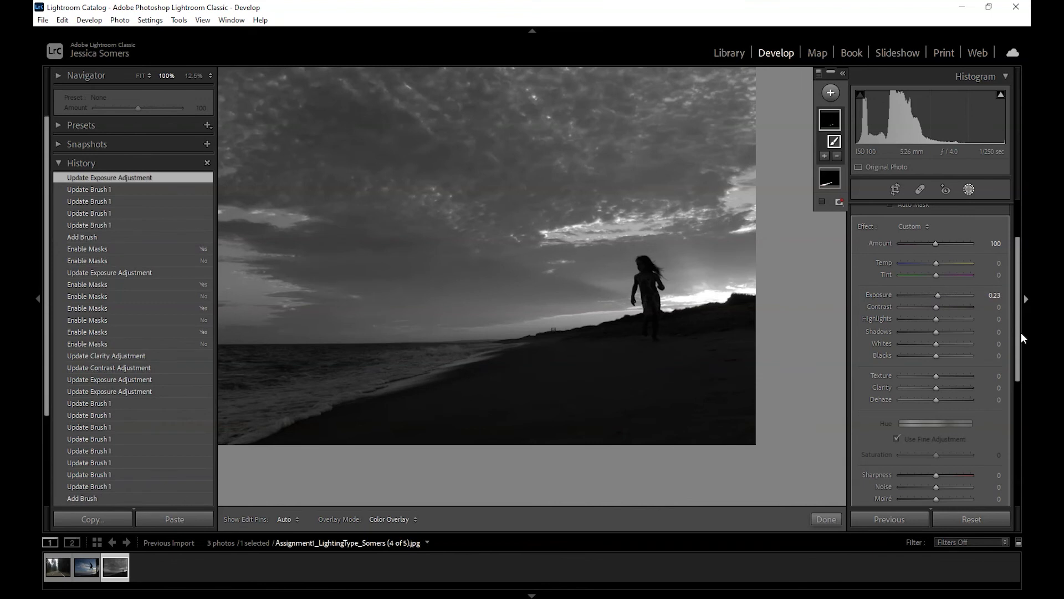
Switch the masks off and on repeatedly to compare the shoreline with and without the adjustments
{"action": "left_click_drag", "start_coordinate": [1016, 337], "coordinate": [1022, 466]}
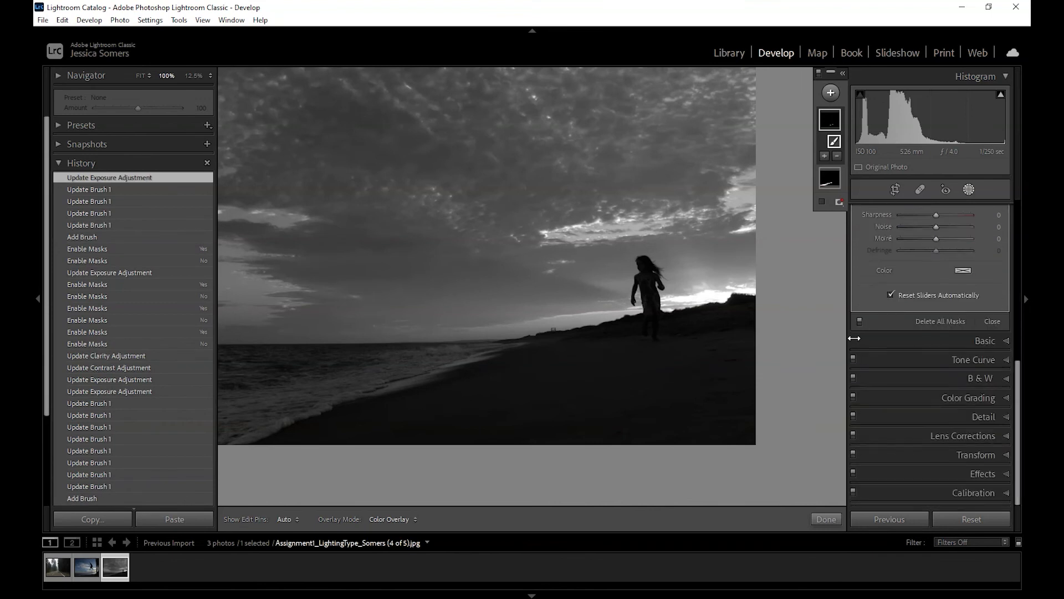
{"action": "left_click", "coordinate": [859, 320]}
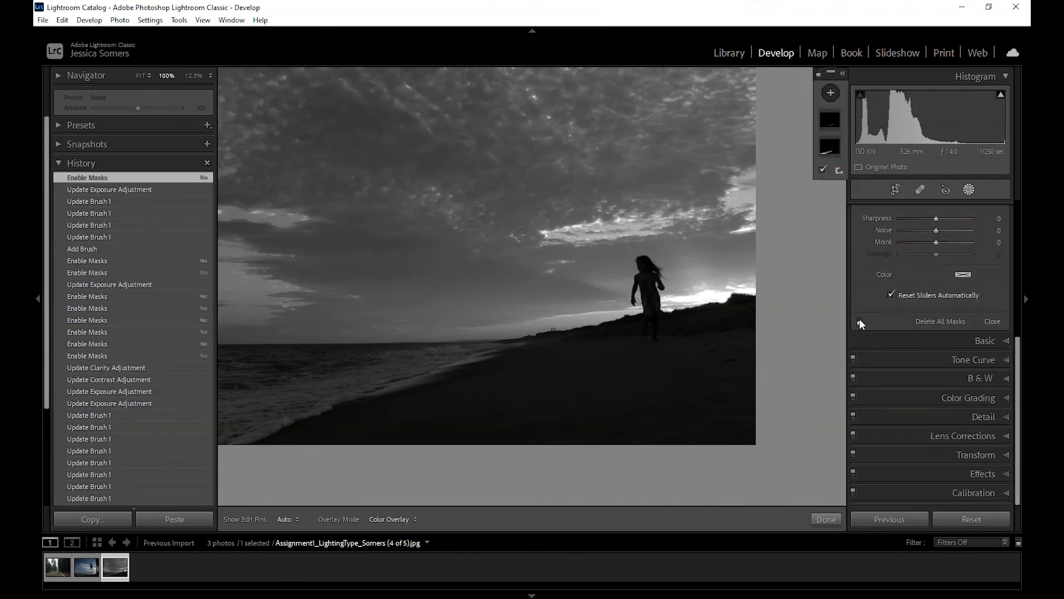
{"action": "left_click", "coordinate": [859, 320]}
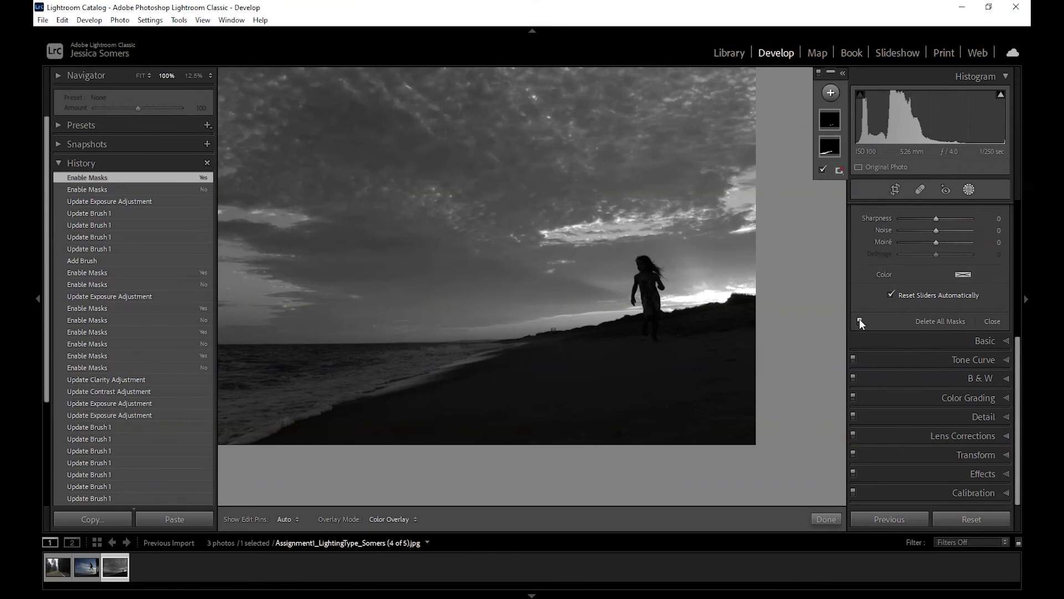
{"action": "left_click", "coordinate": [859, 320]}
{"action": "left_click", "coordinate": [859, 320]}
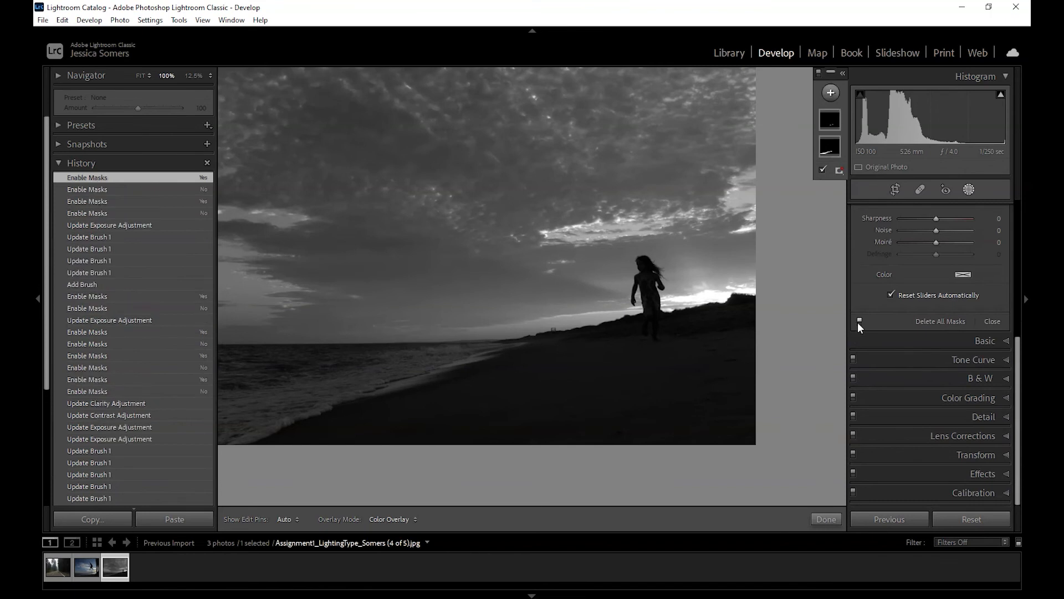
{"action": "left_click", "coordinate": [859, 323]}
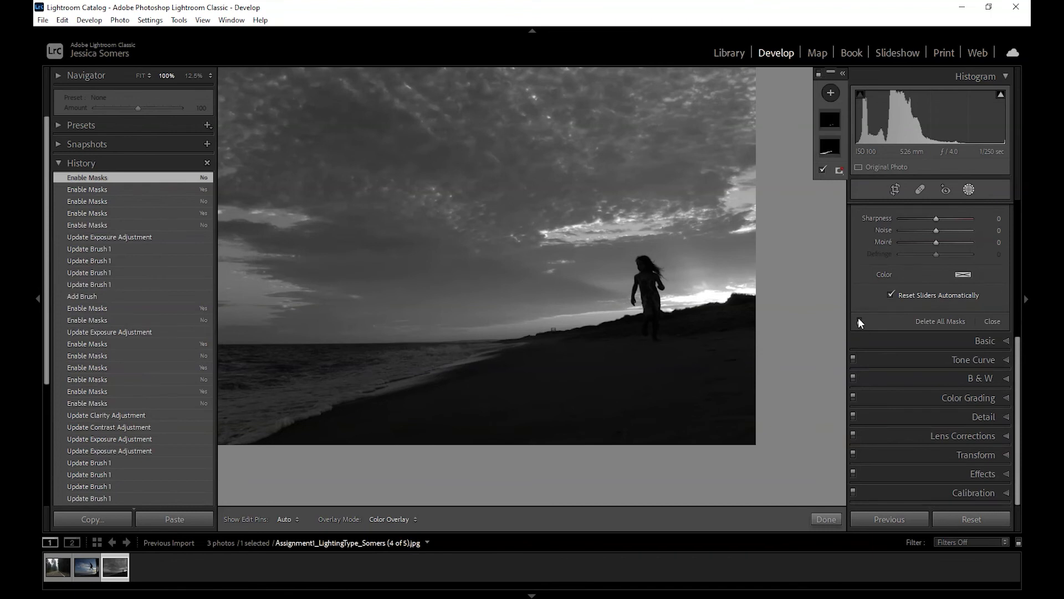
{"action": "left_click", "coordinate": [859, 323]}
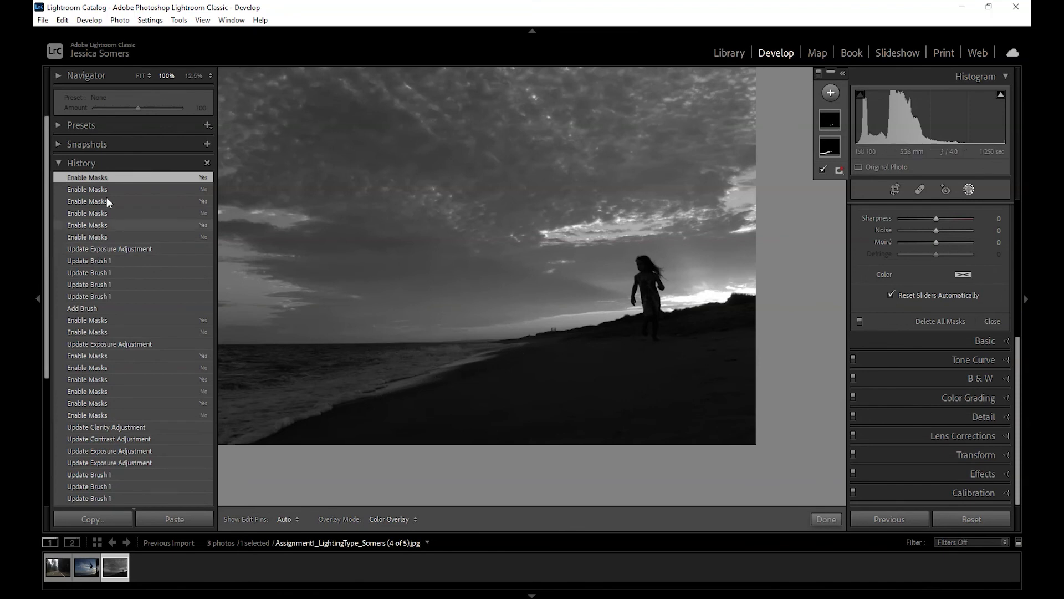
Compare the history states before and after the shoreline sand's exposure adjustment, ending on the exposure adjustment
{"action": "left_click", "coordinate": [86, 248]}
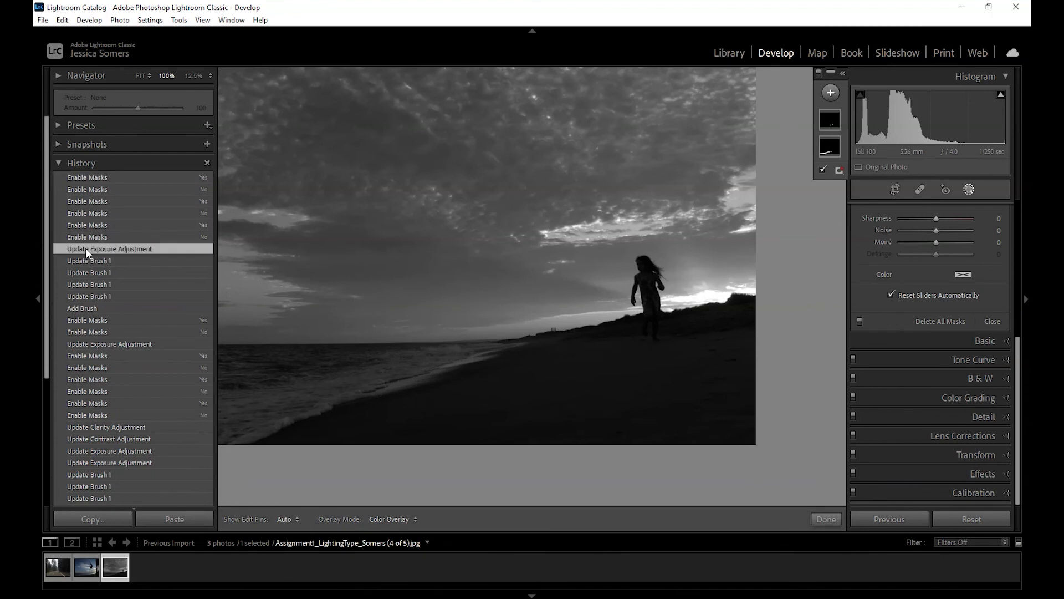
{"action": "left_click", "coordinate": [85, 296]}
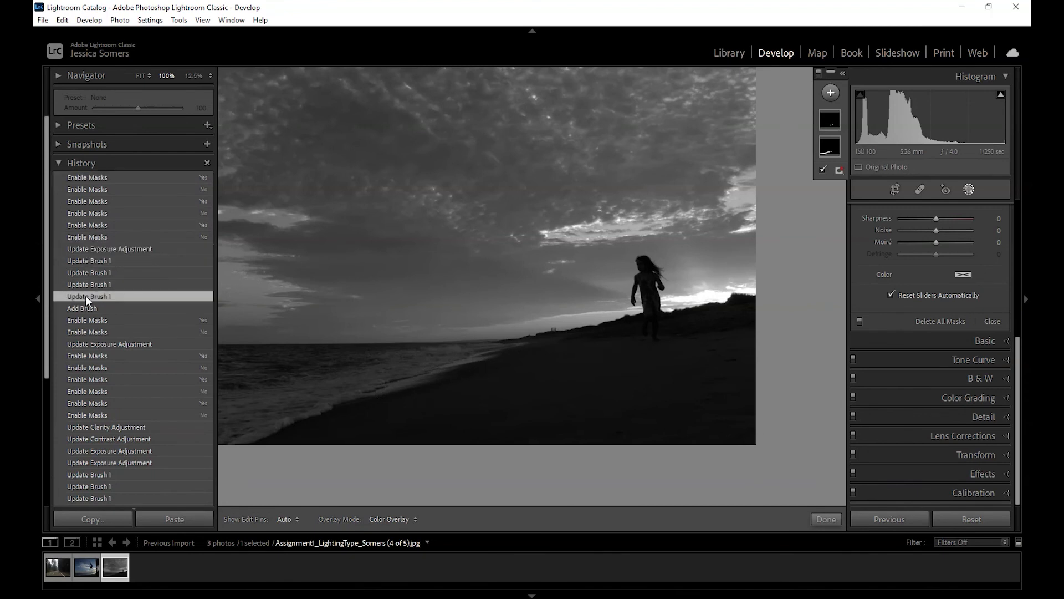
{"action": "left_click", "coordinate": [94, 248]}
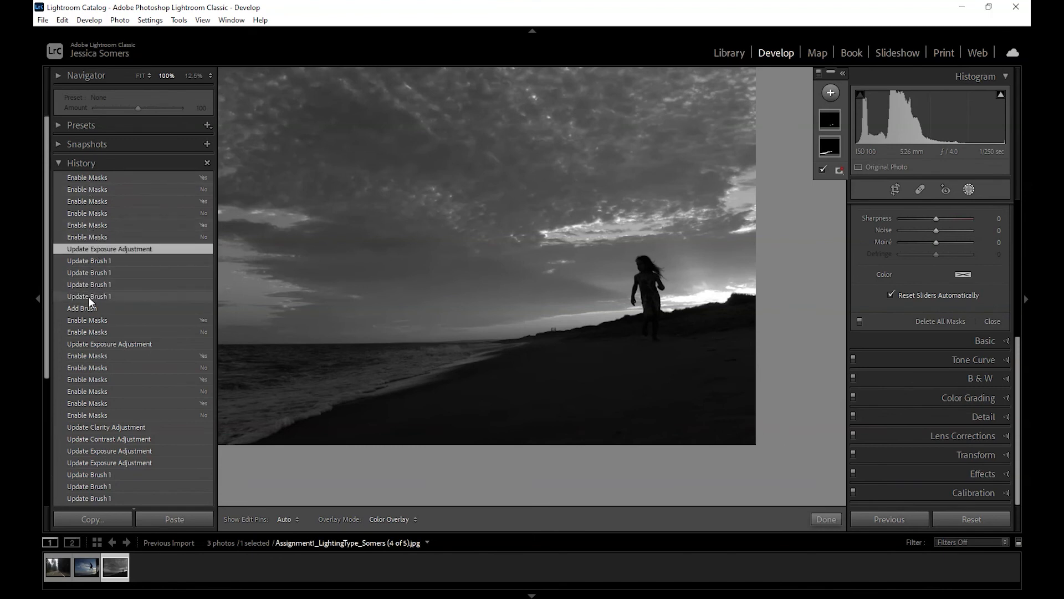
{"action": "left_click", "coordinate": [88, 297]}
{"action": "left_click", "coordinate": [93, 249]}
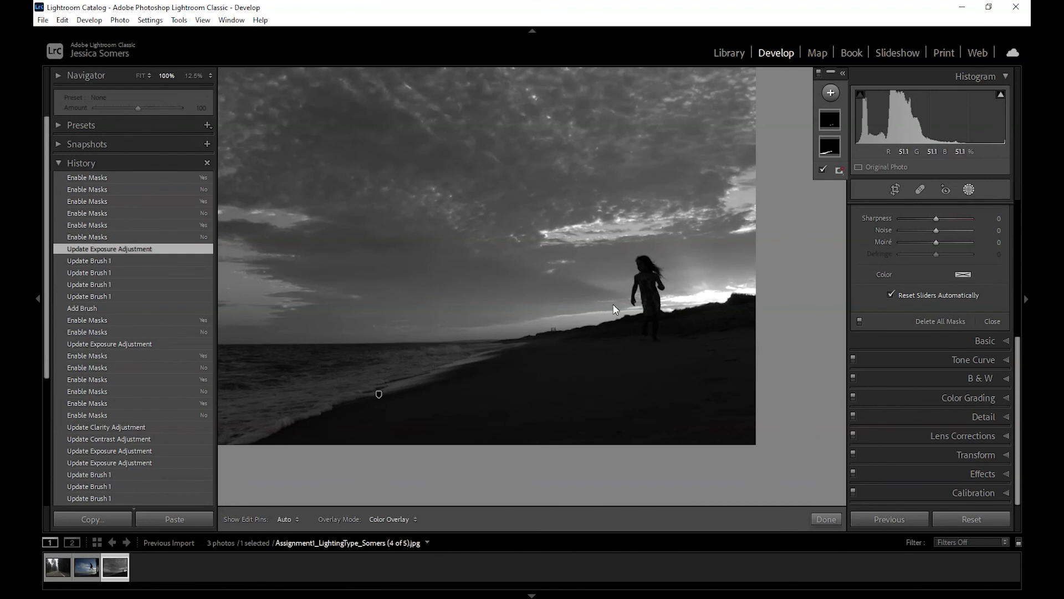
Add another brush mask and paint it over the foreground sand below the walking figure
{"action": "key", "text": "ctrl+minus"}
{"action": "key", "text": "ctrl+equal"}
{"action": "left_click", "coordinate": [138, 75]}
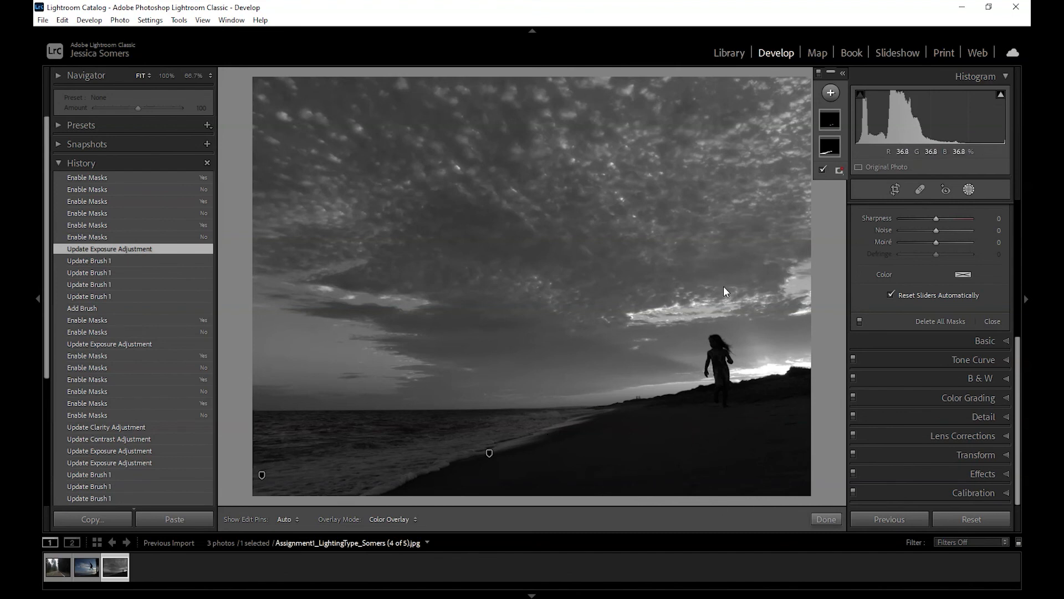
{"action": "left_click", "coordinate": [831, 93]}
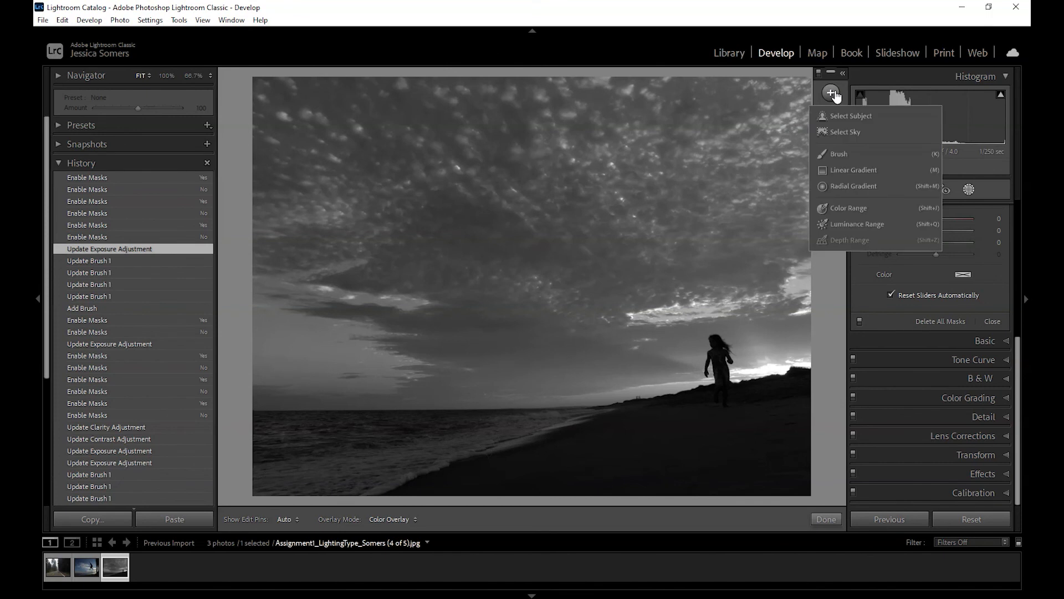
{"action": "left_click", "coordinate": [836, 154]}
{"action": "scroll", "coordinate": [659, 431], "scroll_direction": "up", "scroll_amount": 5}
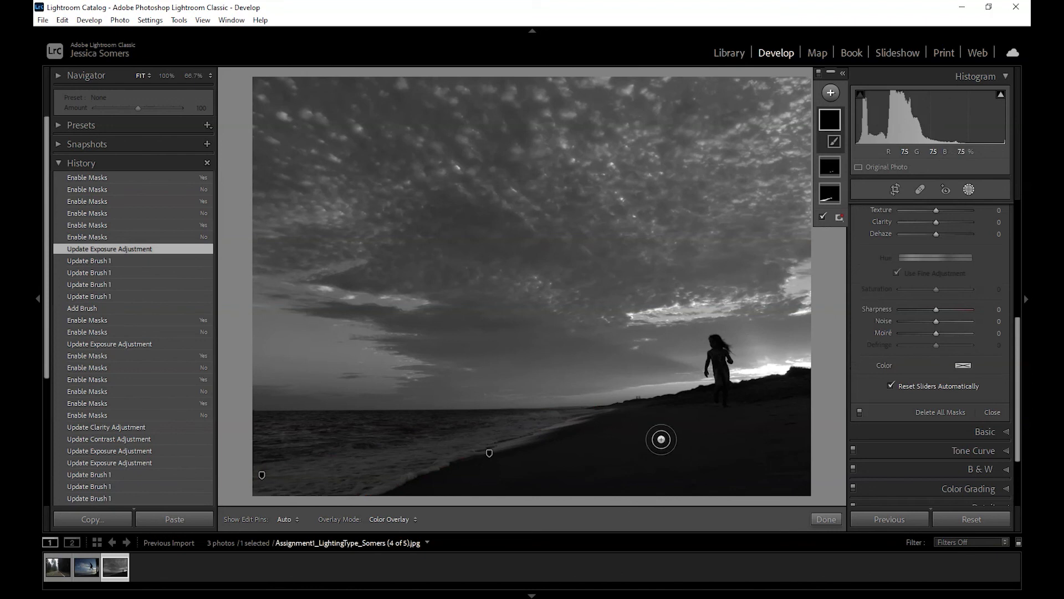
{"action": "mouse_move", "coordinate": [663, 437]}
{"action": "left_mouse_down"}
{"action": "mouse_move", "coordinate": [657, 454]}
{"action": "mouse_move", "coordinate": [601, 464]}
{"action": "mouse_move", "coordinate": [574, 491]}
{"action": "mouse_move", "coordinate": [713, 492]}
{"action": "mouse_move", "coordinate": [765, 477]}
{"action": "mouse_move", "coordinate": [793, 447]}
{"action": "mouse_move", "coordinate": [760, 437]}
{"action": "mouse_move", "coordinate": [789, 437]}
{"action": "mouse_move", "coordinate": [803, 451]}
{"action": "mouse_move", "coordinate": [798, 465]}
{"action": "left_mouse_up"}
{"action": "left_click_drag", "start_coordinate": [532, 499], "coordinate": [518, 508]}
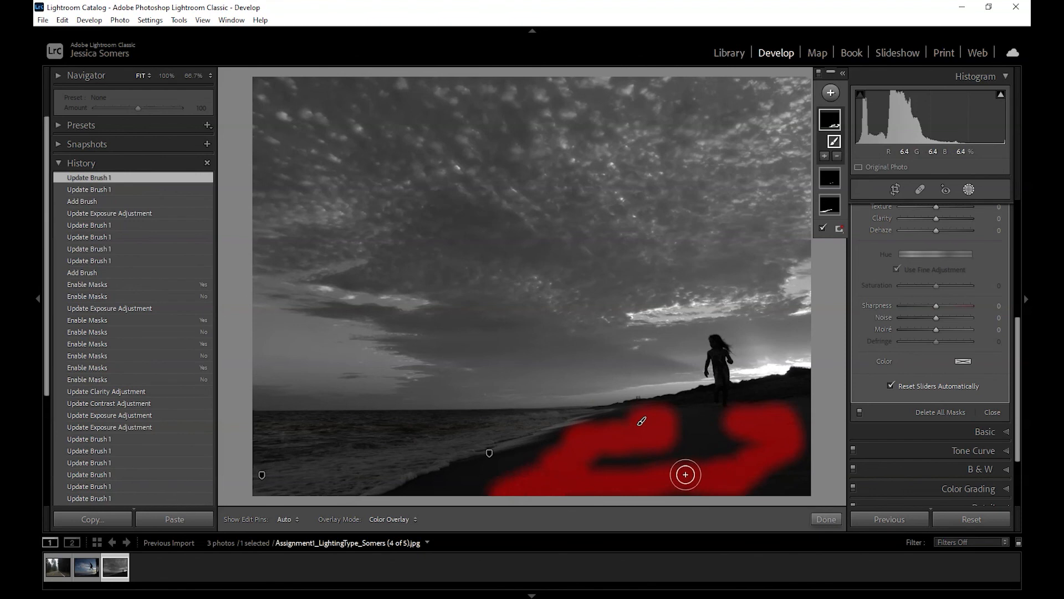
Erase parts of the foreground sand mask in the middle of the beach and below the figure's feet
{"action": "key", "text": "alt"}
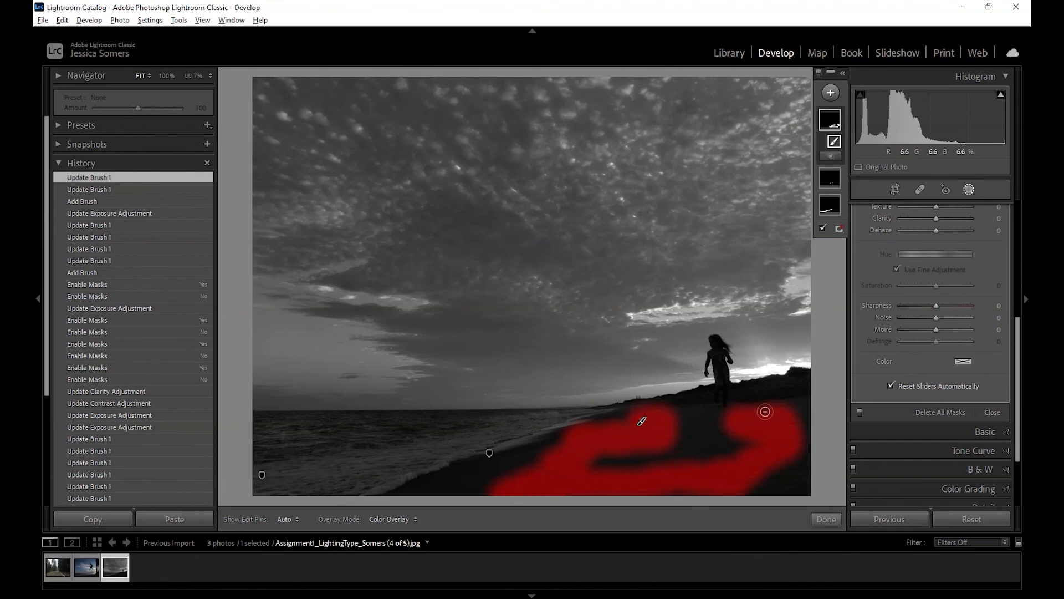
{"action": "mouse_move", "coordinate": [715, 459]}
{"action": "left_mouse_down"}
{"action": "mouse_move", "coordinate": [650, 467]}
{"action": "mouse_move", "coordinate": [708, 457]}
{"action": "left_mouse_up"}
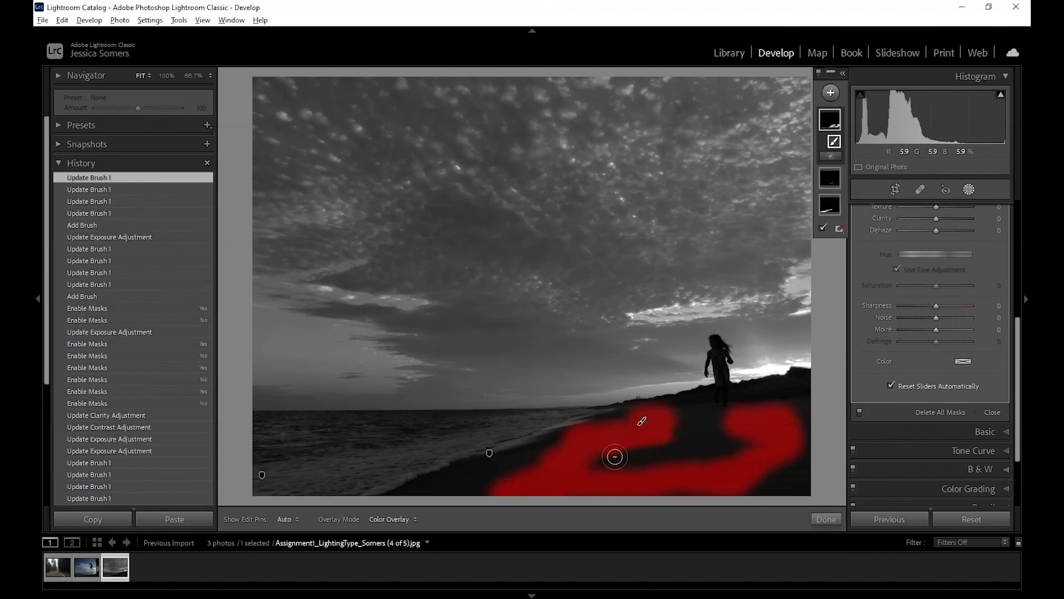
{"action": "key", "text": "h"}
{"action": "left_click_drag", "start_coordinate": [691, 406], "coordinate": [670, 409]}
{"action": "mouse_move", "coordinate": [750, 404]}
{"action": "left_mouse_down"}
{"action": "mouse_move", "coordinate": [763, 409]}
{"action": "mouse_move", "coordinate": [729, 430]}
{"action": "left_mouse_up"}
{"action": "key", "text": "h"}
{"action": "left_click_drag", "start_coordinate": [808, 408], "coordinate": [738, 435]}
{"action": "key", "text": "h"}
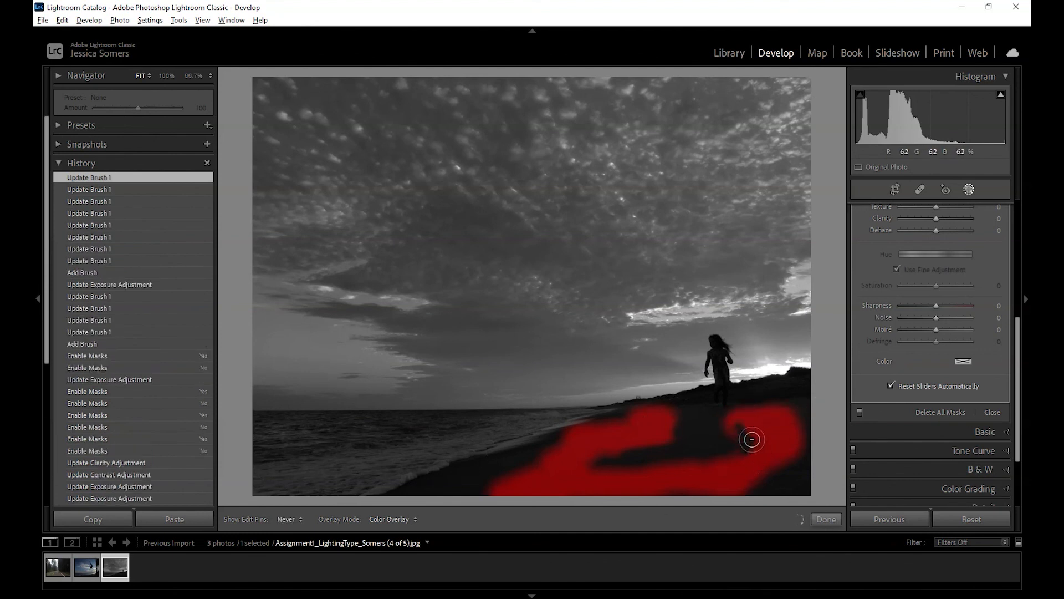
{"action": "left_click_drag", "start_coordinate": [750, 437], "coordinate": [733, 447]}
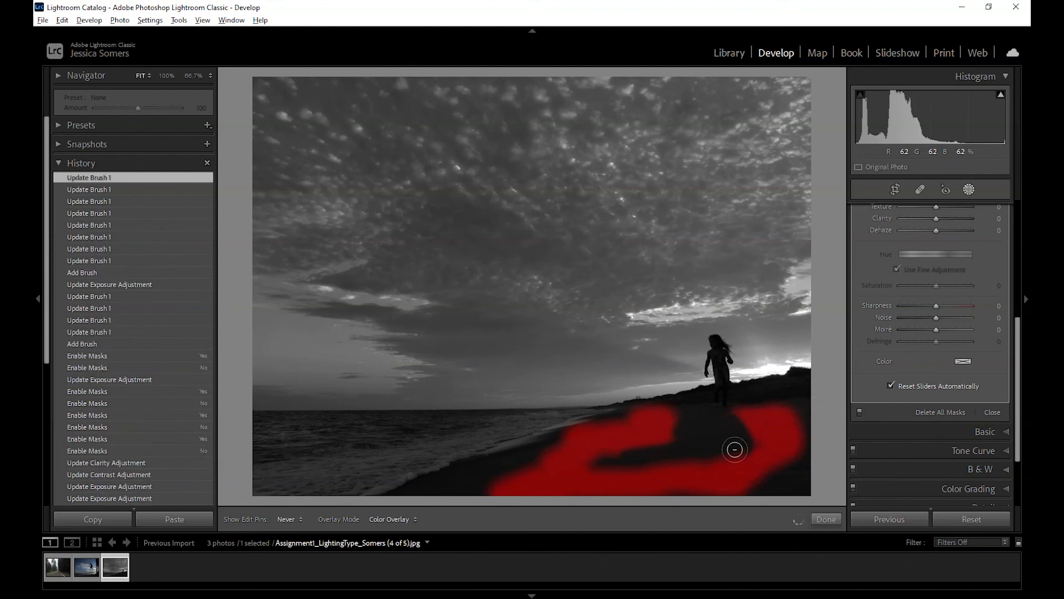
{"action": "key", "text": "h"}
Hide the mask overlay and set the foreground sand mask's Exposure to 0.10
{"action": "left_click", "coordinate": [823, 229]}
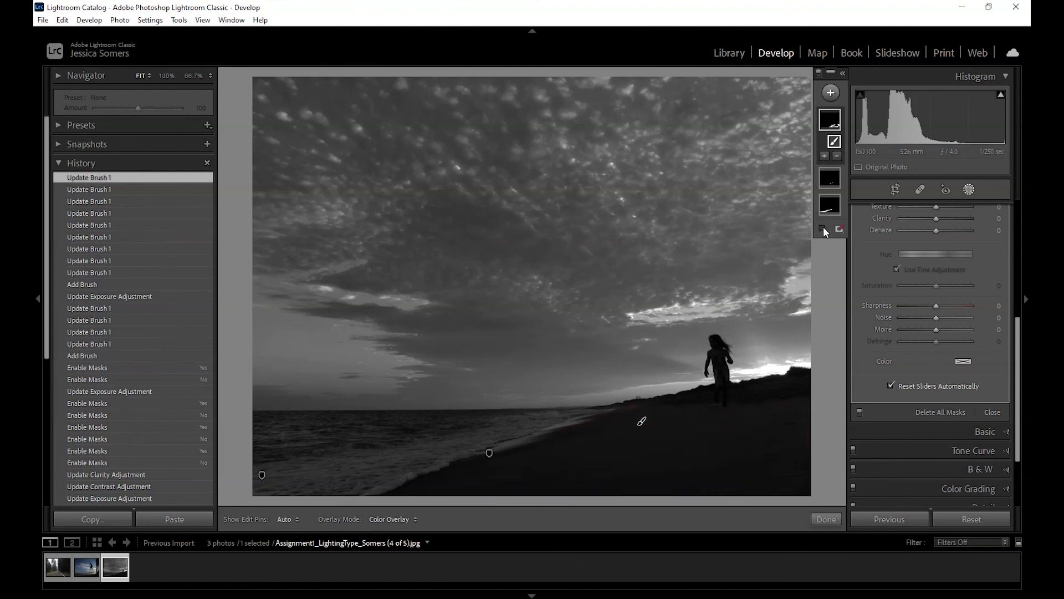
{"action": "left_click_drag", "start_coordinate": [1017, 333], "coordinate": [1016, 238]}
{"action": "left_click_drag", "start_coordinate": [937, 325], "coordinate": [936, 325]}
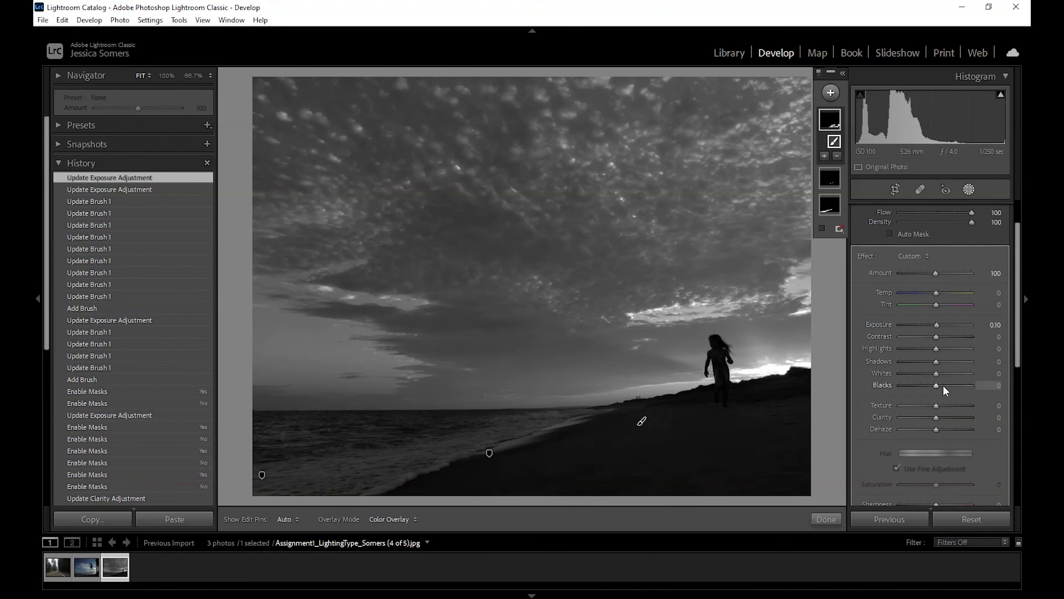
Try a lower Clarity on the foreground sand mask, reset it, and undo a small Exposure tweak
{"action": "left_click_drag", "start_coordinate": [936, 418], "coordinate": [930, 415]}
{"action": "double_click", "coordinate": [882, 416]}
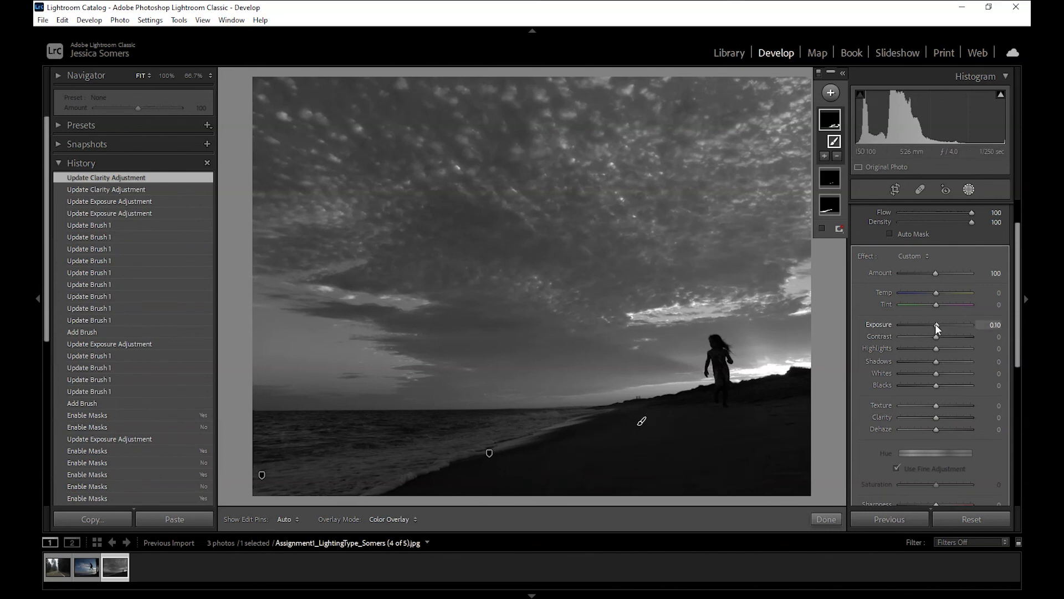
{"action": "left_click_drag", "start_coordinate": [937, 326], "coordinate": [937, 325]}
{"action": "key", "text": "ctrl+z"}
Compare the early brush history states with the latest clarity state, hiding the mask overlay to judge the foreground sand
{"action": "left_click_drag", "start_coordinate": [1015, 338], "coordinate": [1024, 413]}
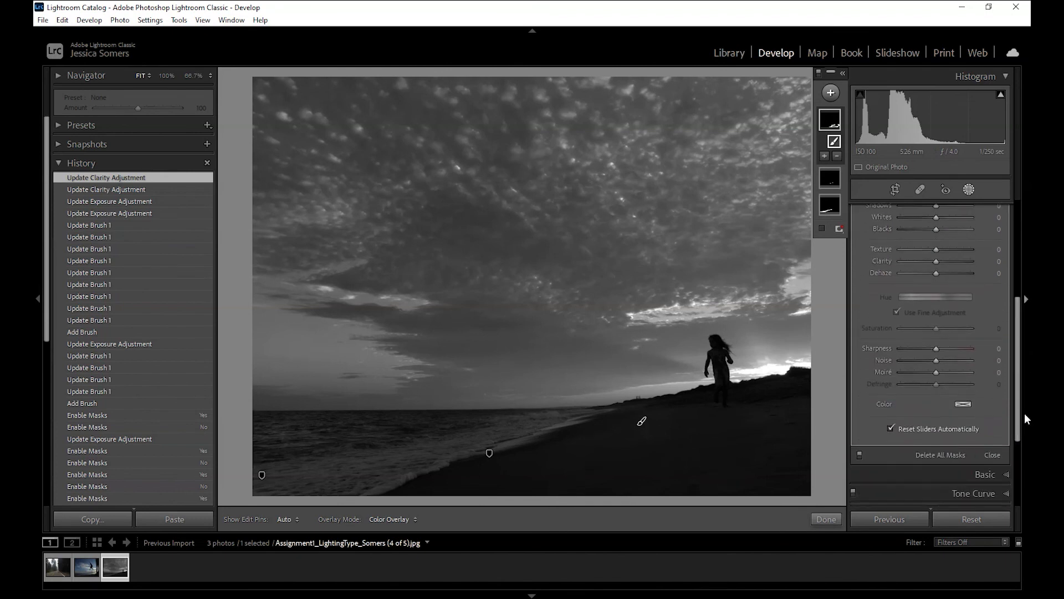
{"action": "left_click", "coordinate": [71, 332]}
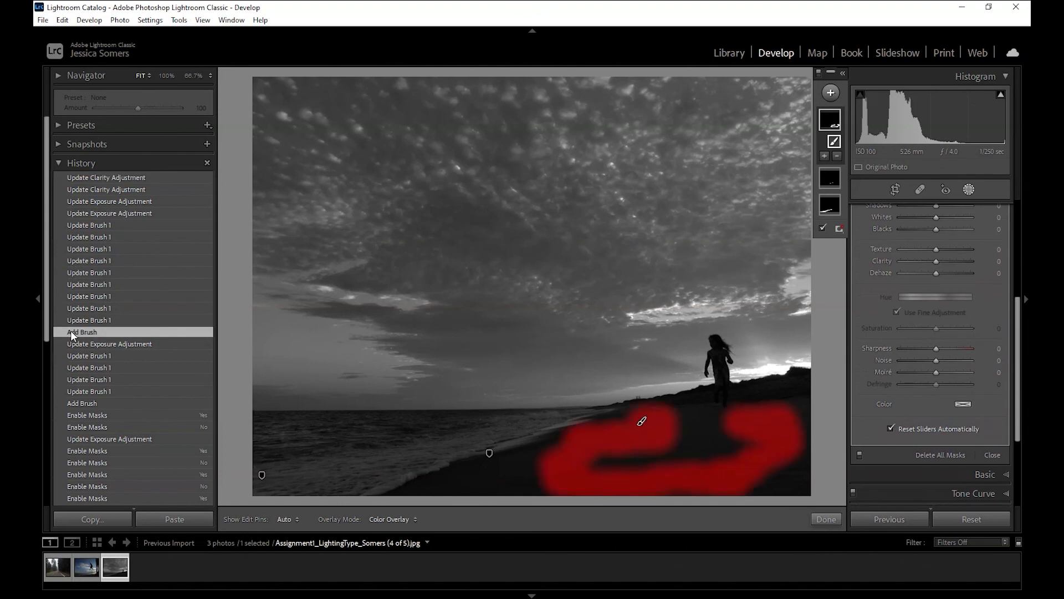
{"action": "left_click", "coordinate": [74, 319]}
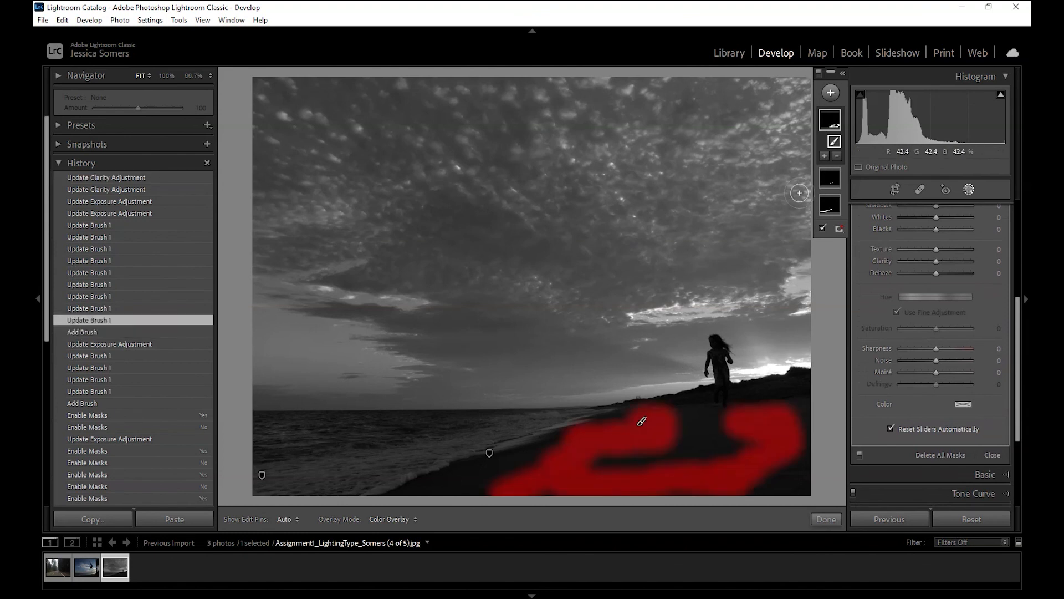
{"action": "left_click", "coordinate": [822, 228]}
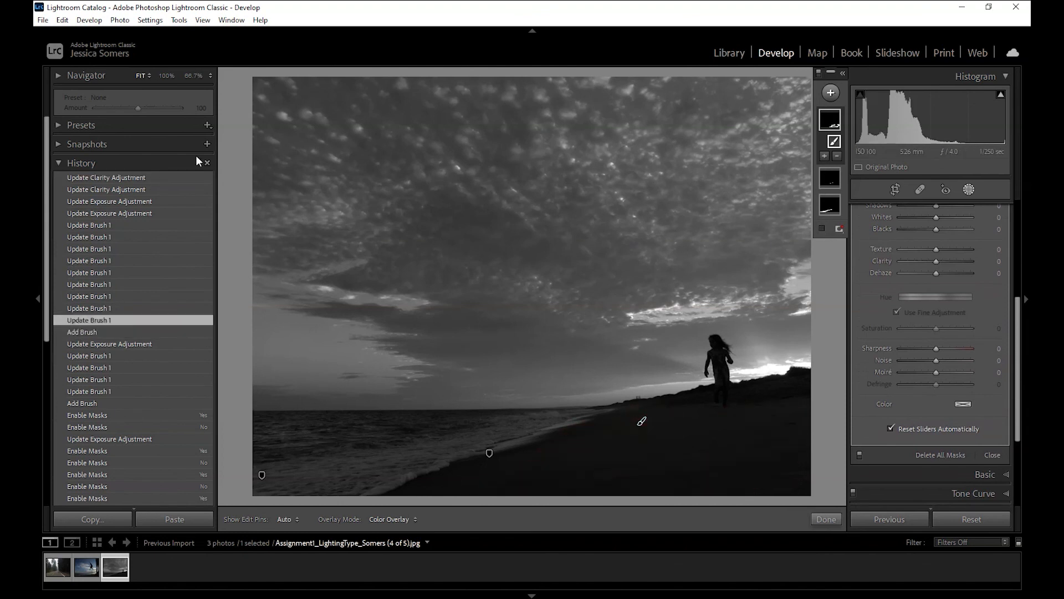
{"action": "left_click", "coordinate": [121, 177]}
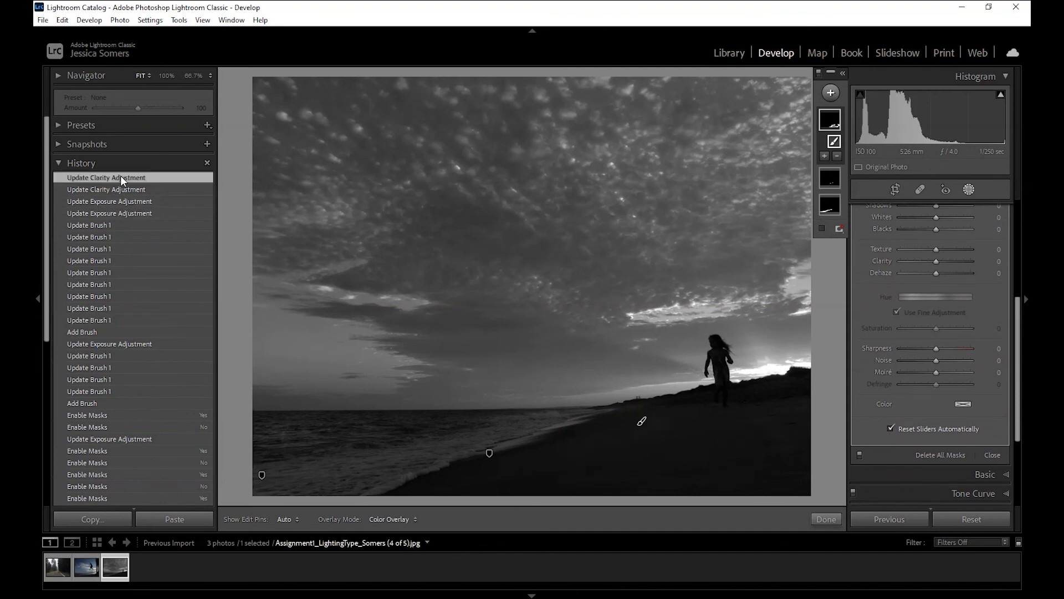
Compare the last brush update in the history with the latest clarity state, and close the masking tool
{"action": "left_click", "coordinate": [102, 224]}
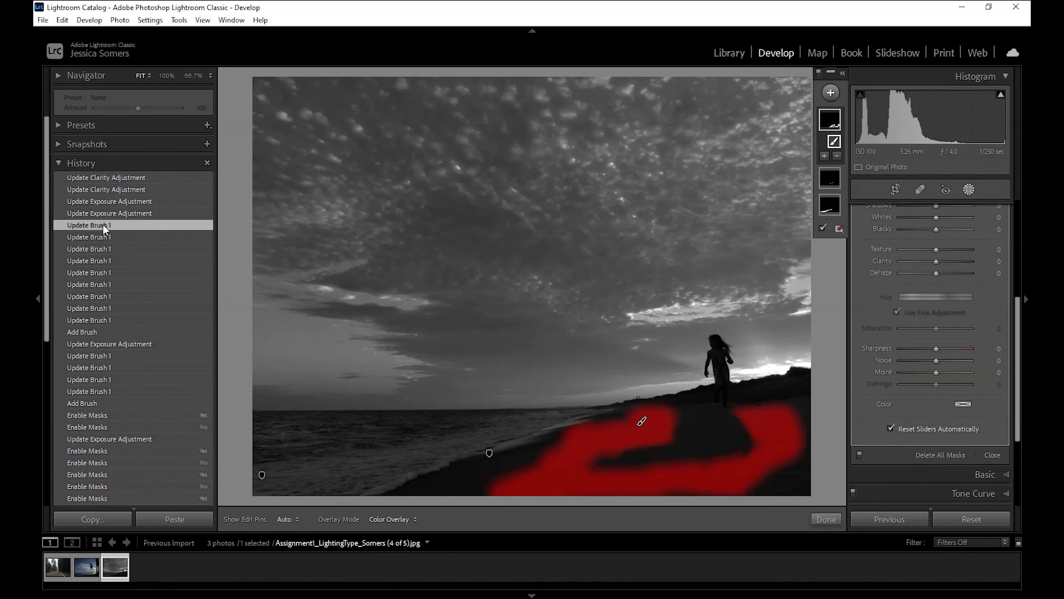
{"action": "left_click", "coordinate": [102, 177]}
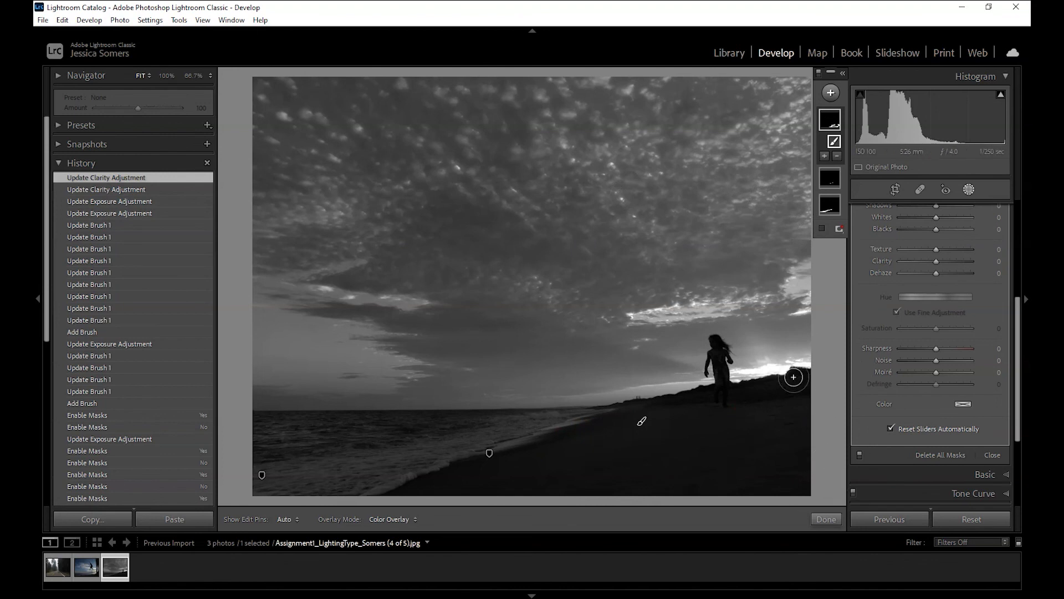
{"action": "left_click", "coordinate": [826, 519]}
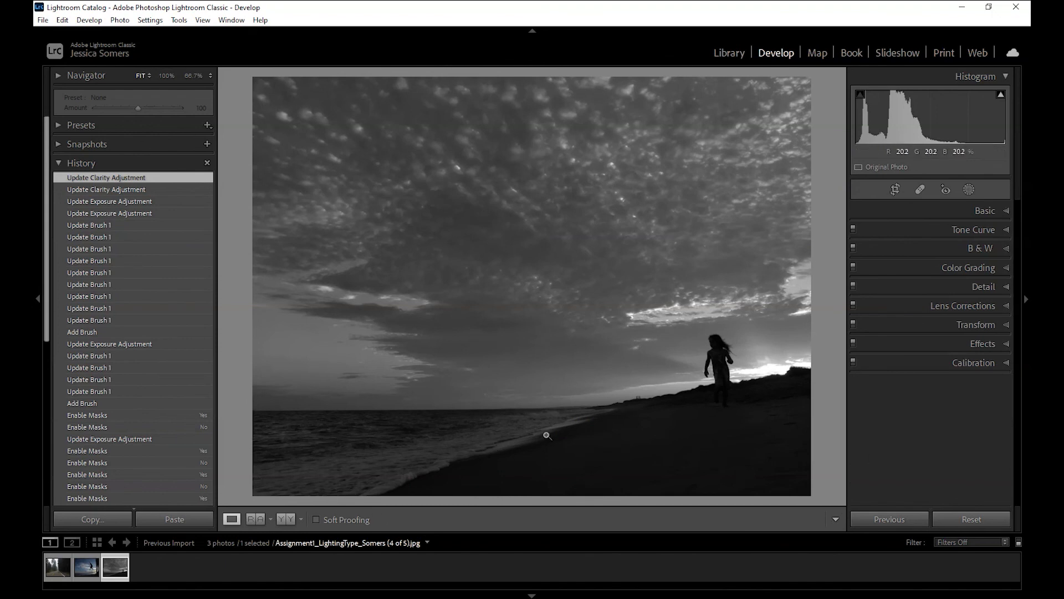
Reopen masking, check the shoreline sand mask, and raise Shadows slightly on the foreground sand mask
{"action": "left_click", "coordinate": [969, 190]}
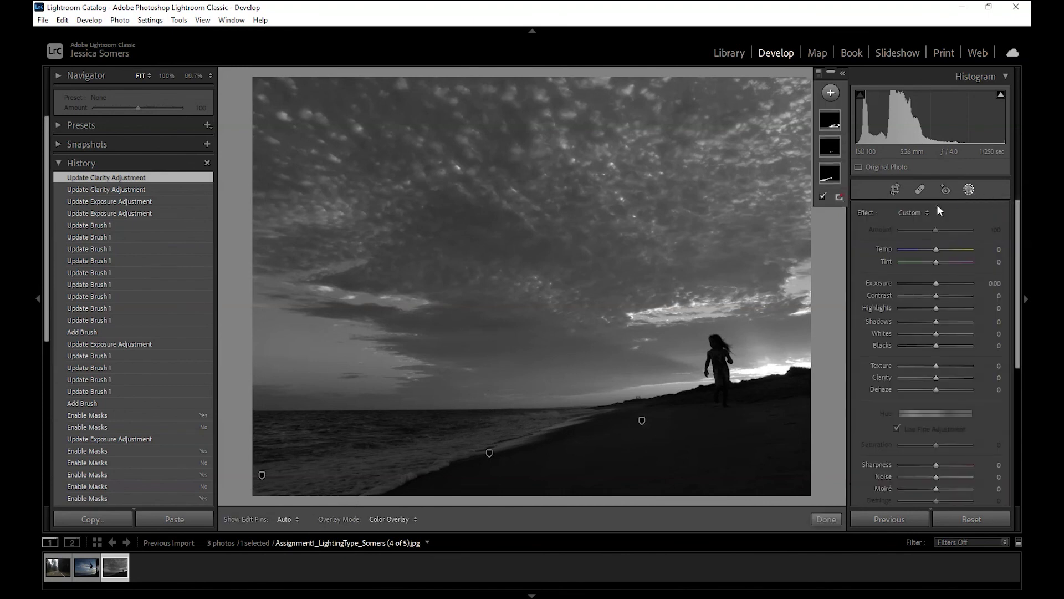
{"action": "left_click", "coordinate": [830, 173]}
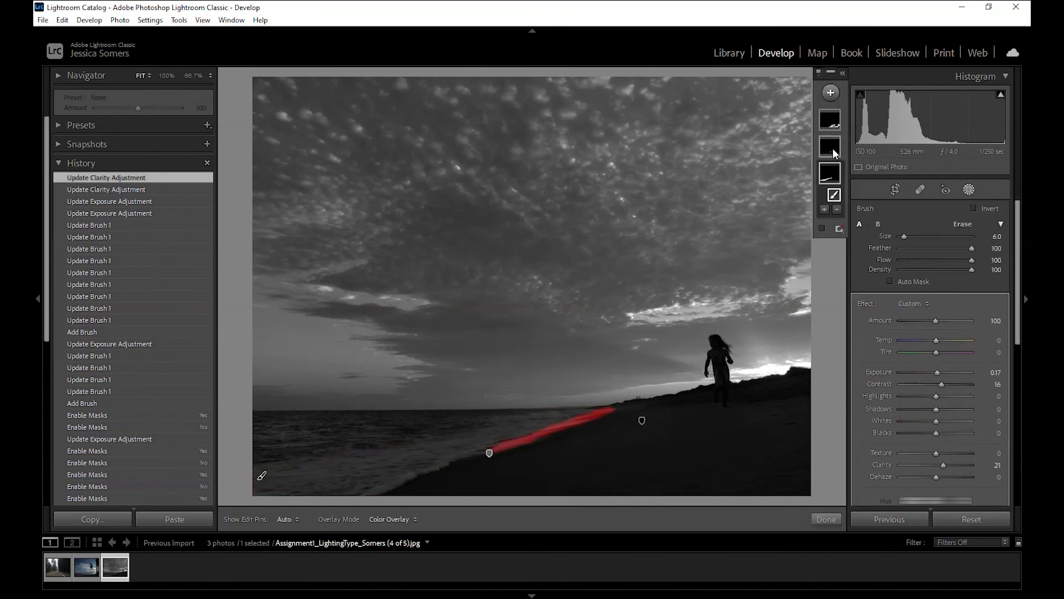
{"action": "left_click", "coordinate": [832, 116]}
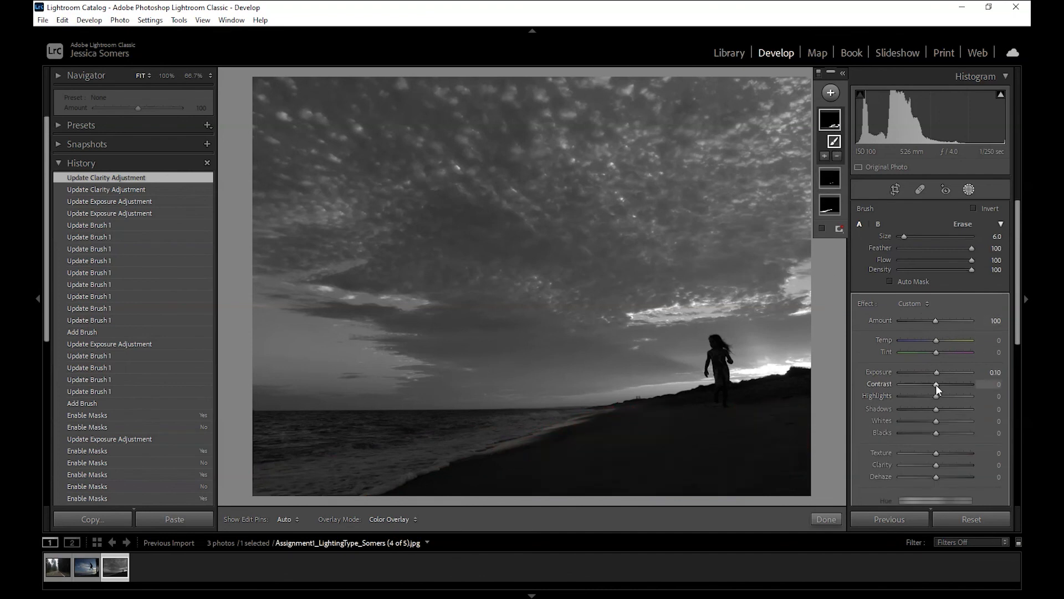
{"action": "mouse_move", "coordinate": [936, 408]}
{"action": "left_mouse_down"}
{"action": "mouse_move", "coordinate": [961, 406]}
{"action": "mouse_move", "coordinate": [939, 408]}
{"action": "left_mouse_up"}
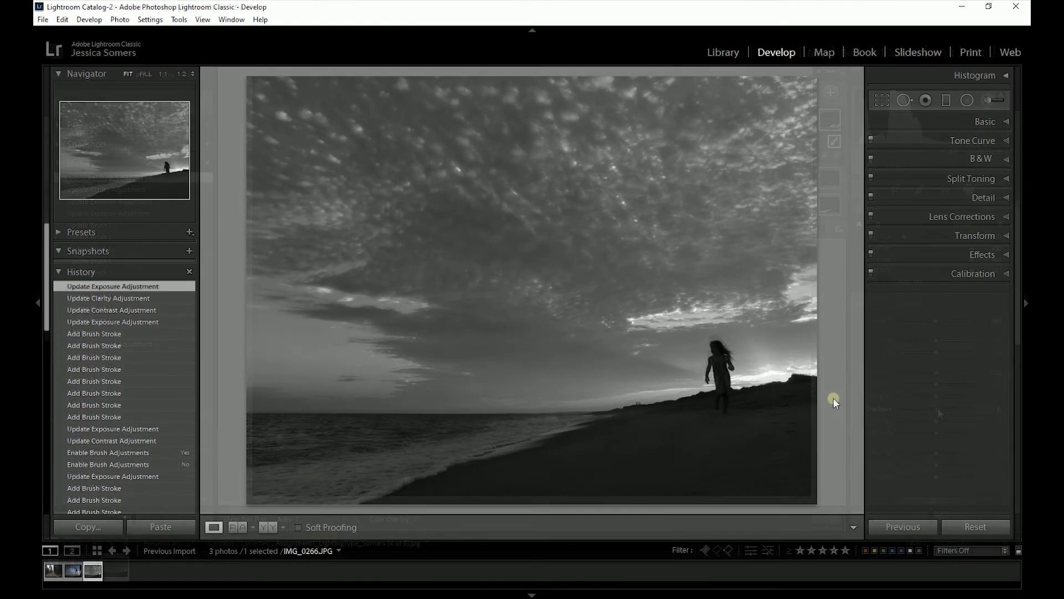